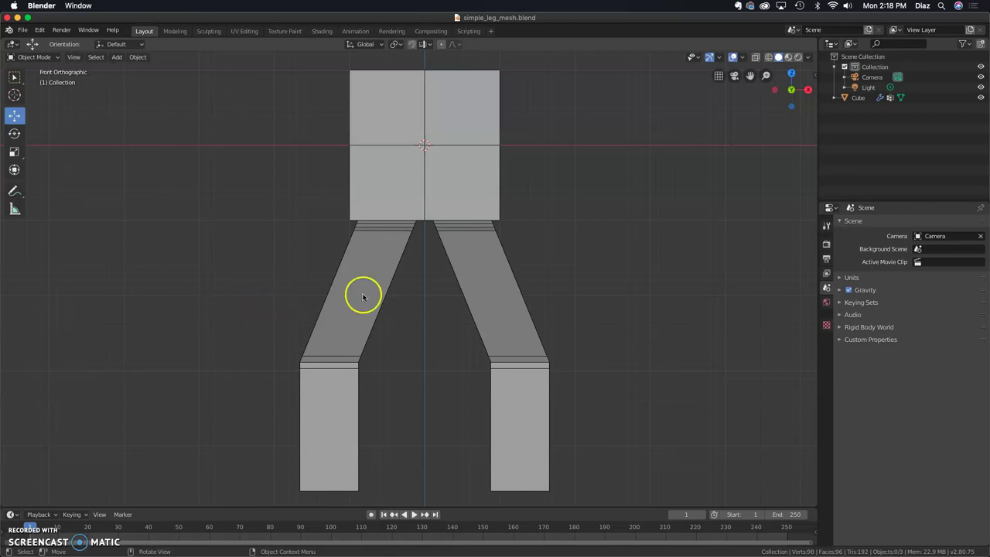
- Inspect the two-legged mesh at an angle, then return to a zoomed Front Orthographic view and open Add
middle_click_drag(392, 294, 402, 320)
scroll(400, 320, "down", 3)
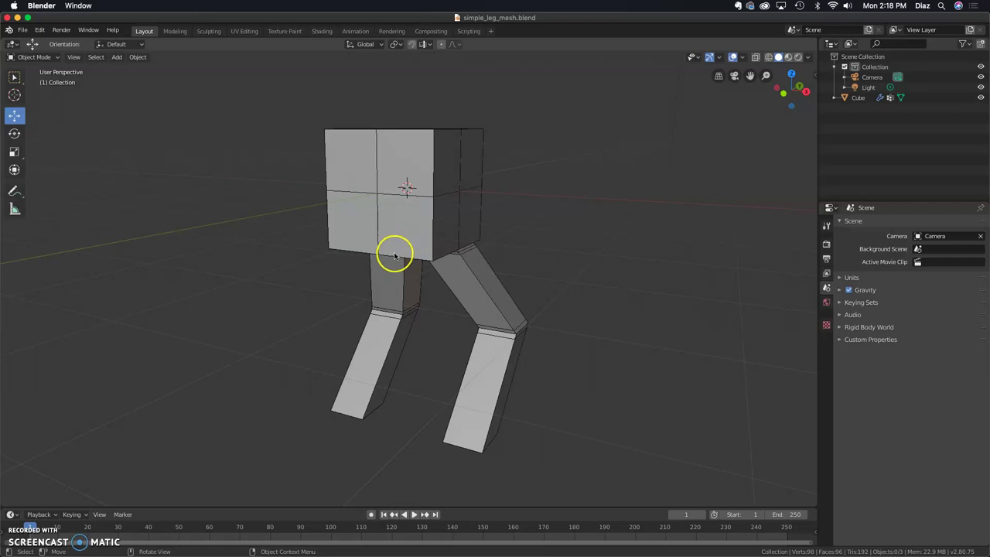
key("KP_1")
scroll(398, 253, "up", 1)
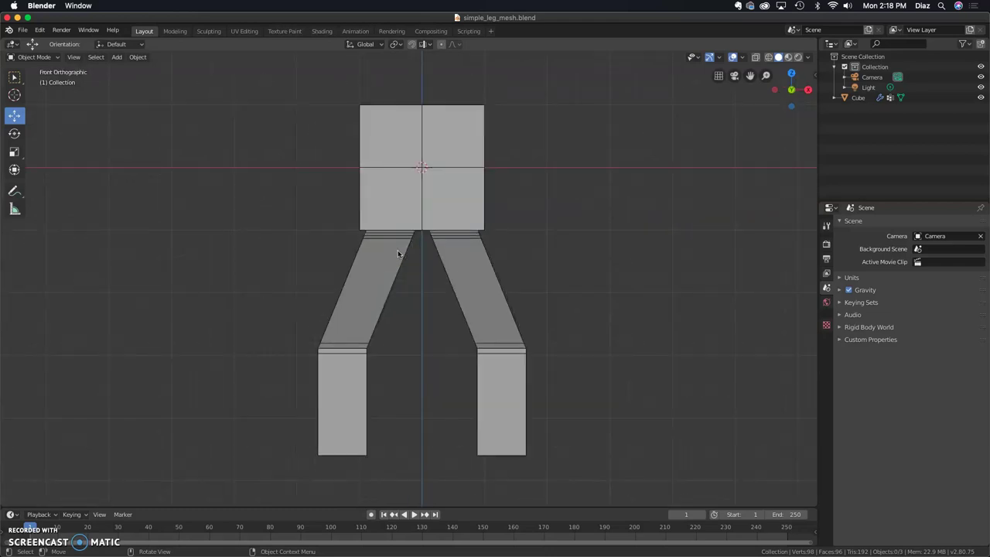
left_click(405, 256)
left_click(117, 57)
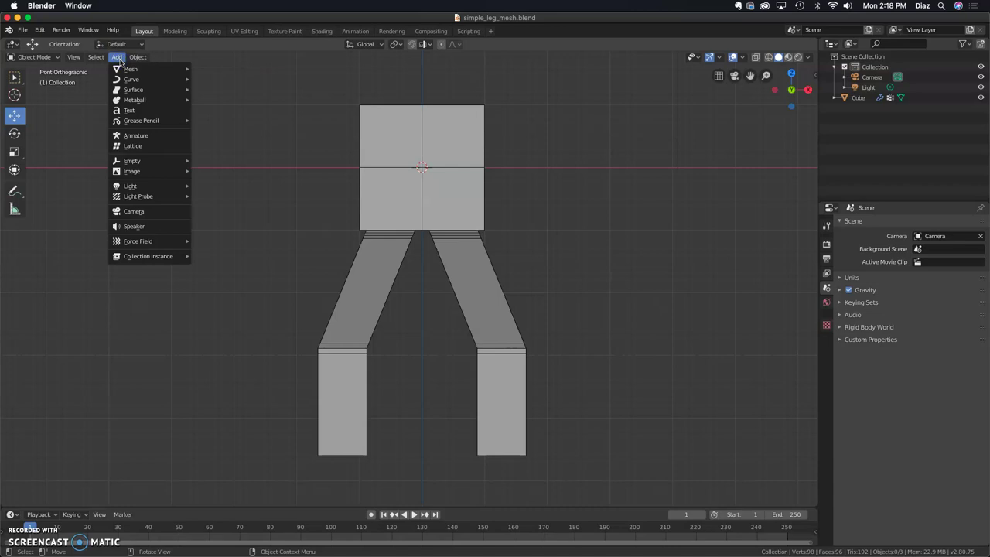
- Add an armature and tick In Front under its Object properties Viewport Display
left_click(137, 137)
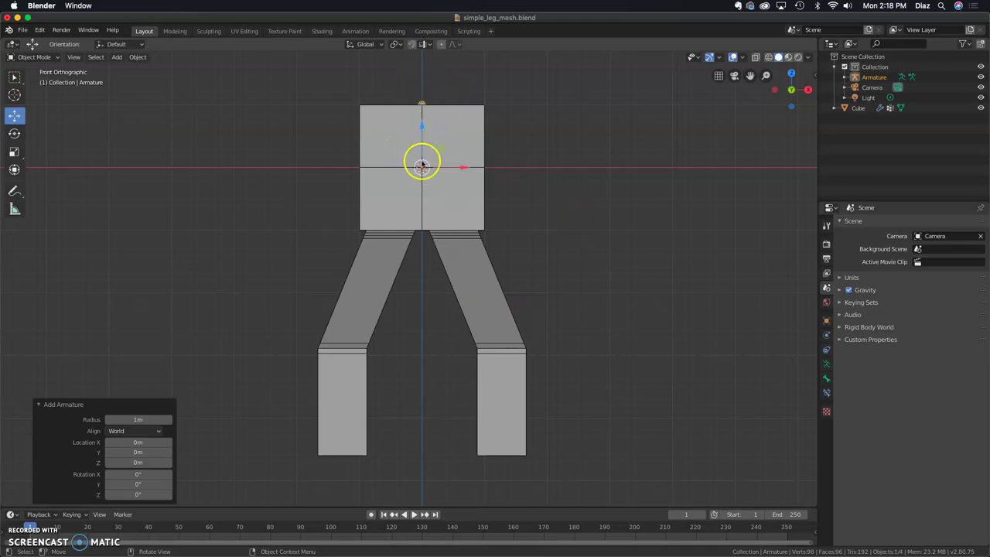
left_click(825, 321)
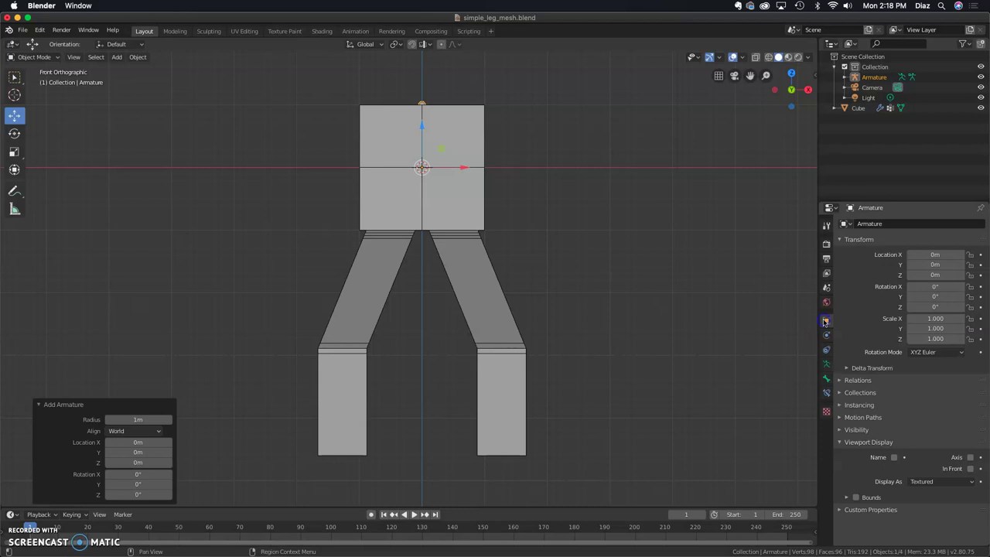
left_click(971, 469)
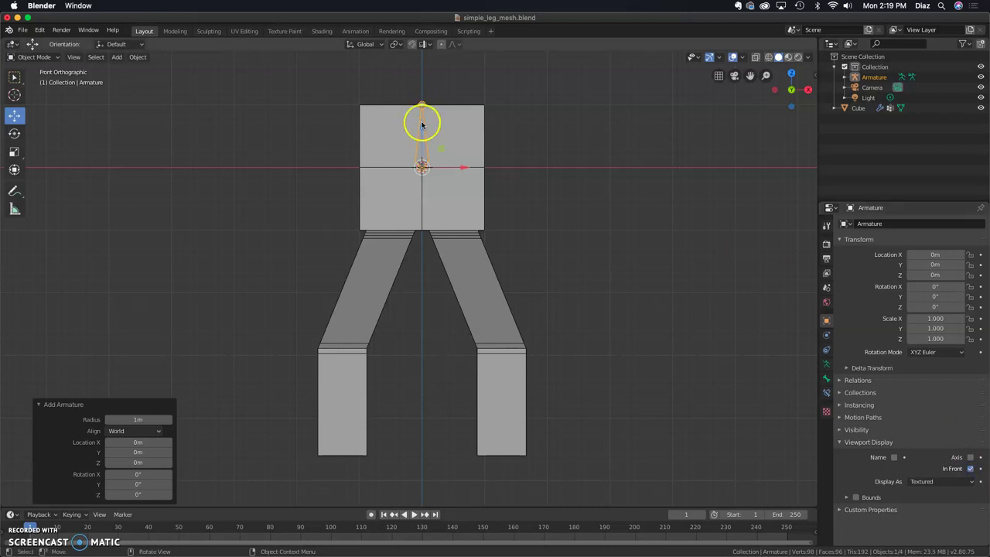
- Scale the armature to 1.457 and lower it to Z −0.741 m, checking side and front views
left_click_drag(421, 125, 421, 152)
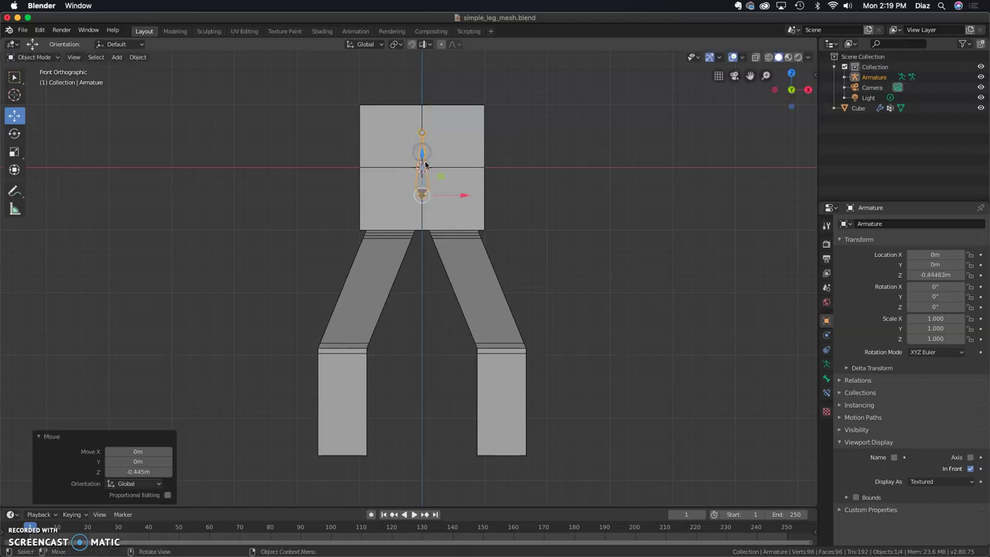
key("s")
left_click(426, 221)
left_click(422, 156)
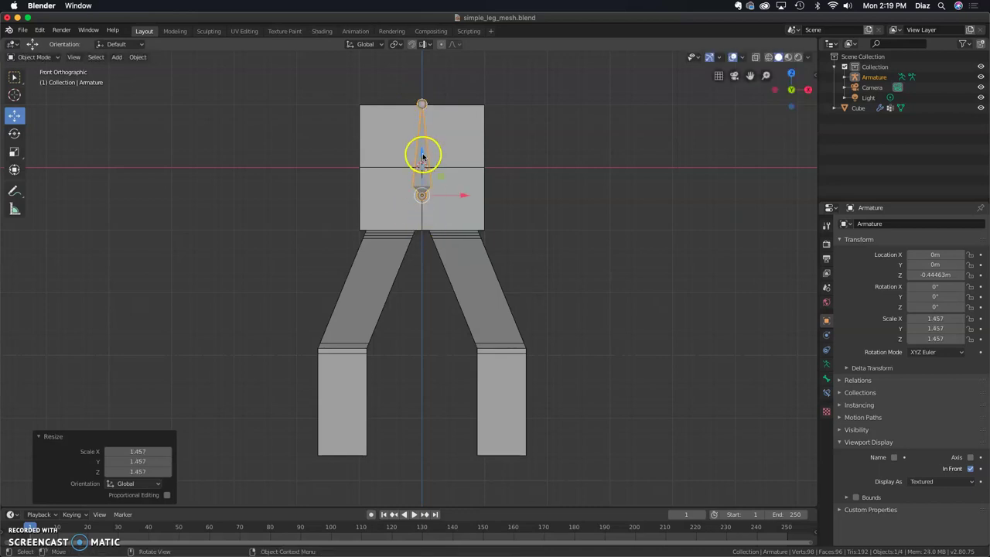
left_click_drag(422, 156, 428, 176)
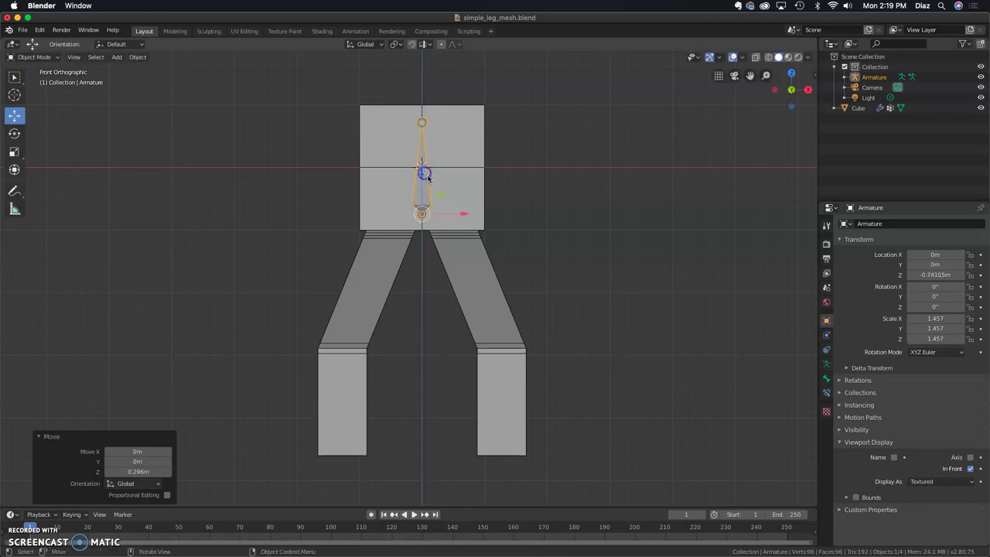
left_click(464, 193)
key("KP_3")
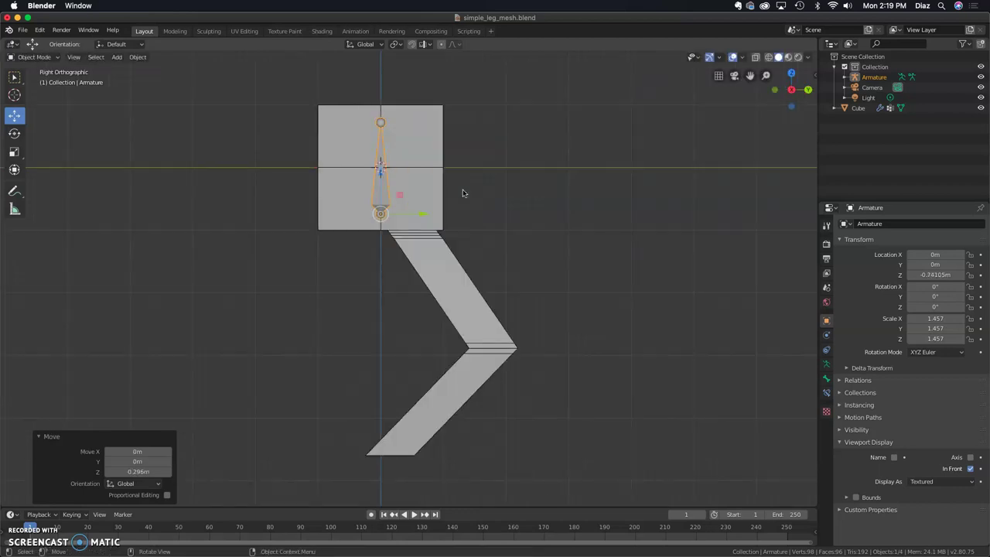
key("KP_1")
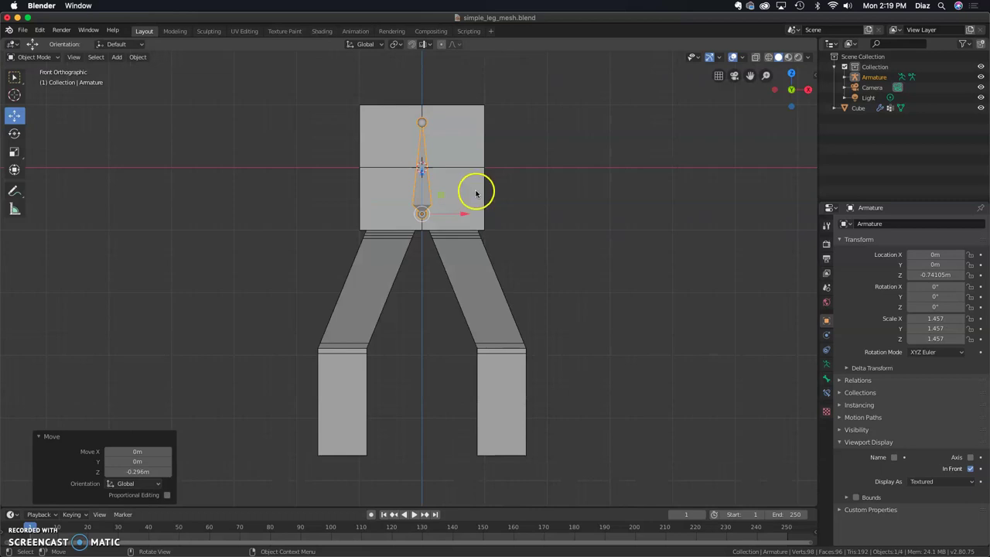
- Enter 'middle' as the bone's name in the Bone properties tab
left_click(828, 380)
left_click(875, 222)
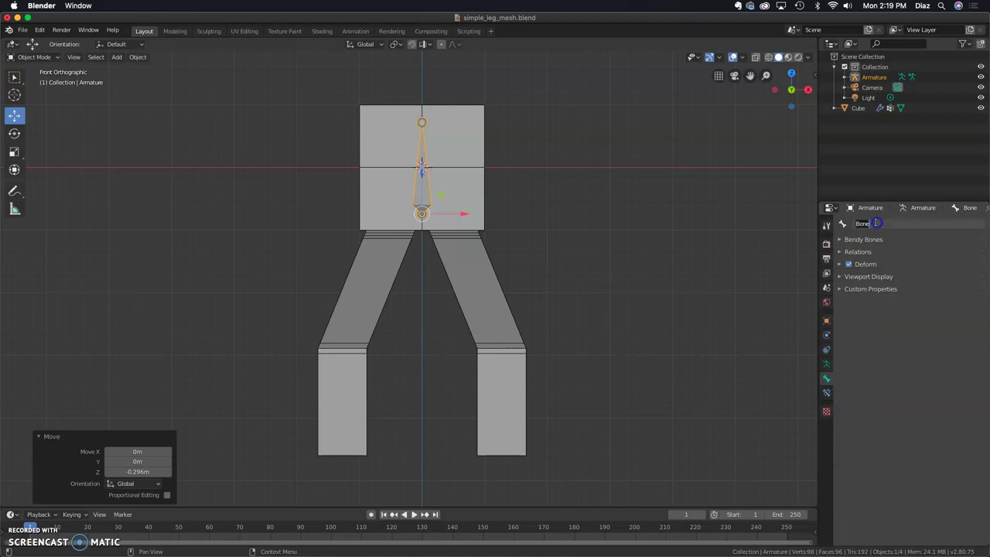
type("middle")
key("Return")
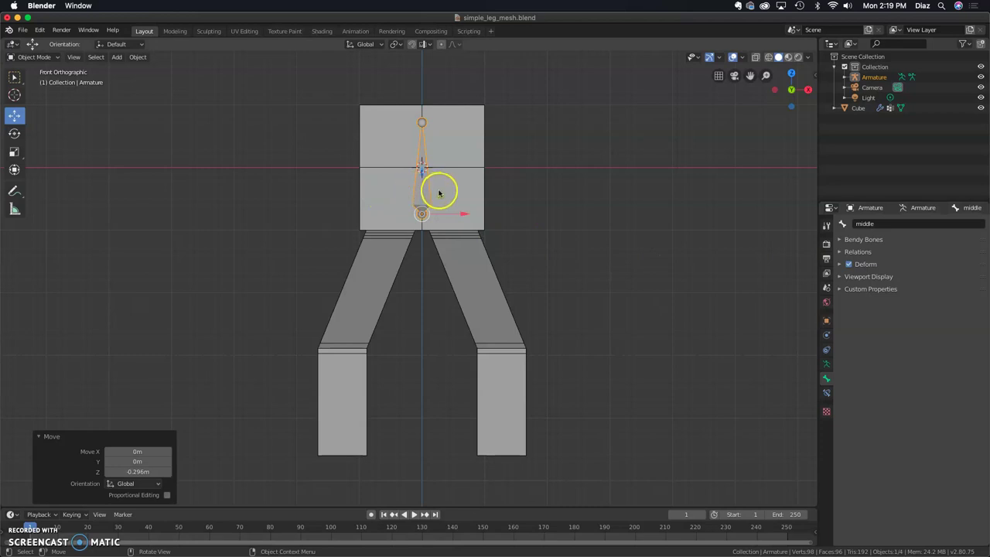
left_click(33, 57)
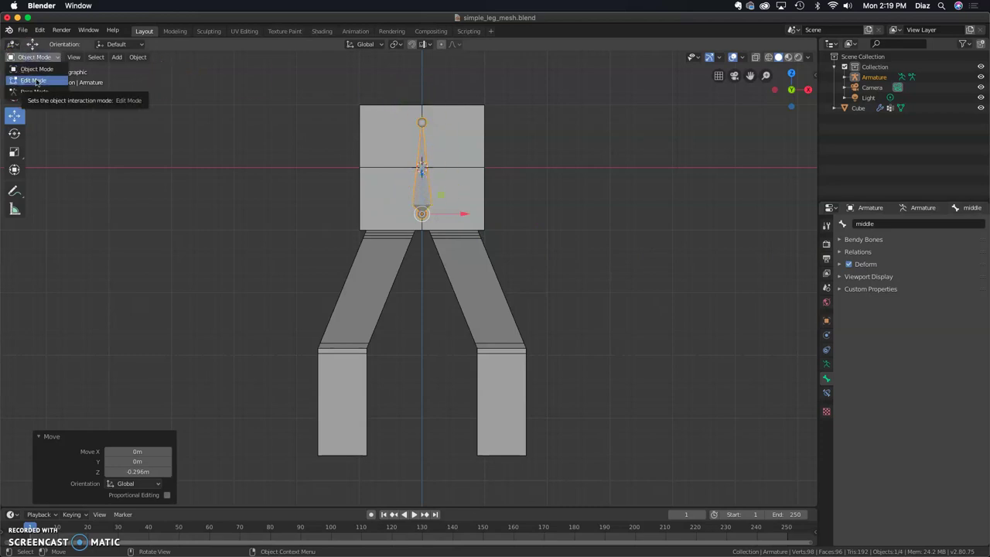
- In Edit Mode, select the middle bone and add a single new bone
left_click(34, 81)
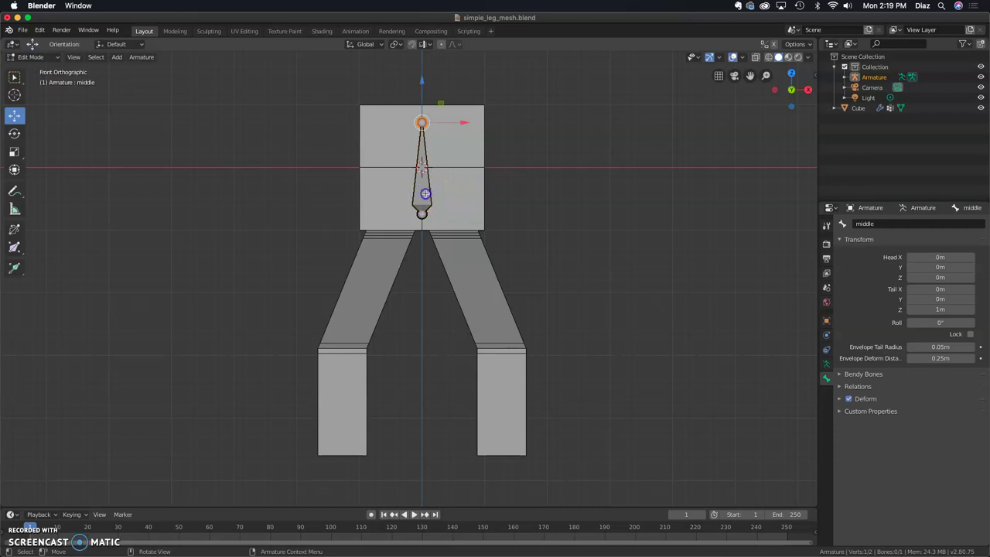
left_click(424, 194)
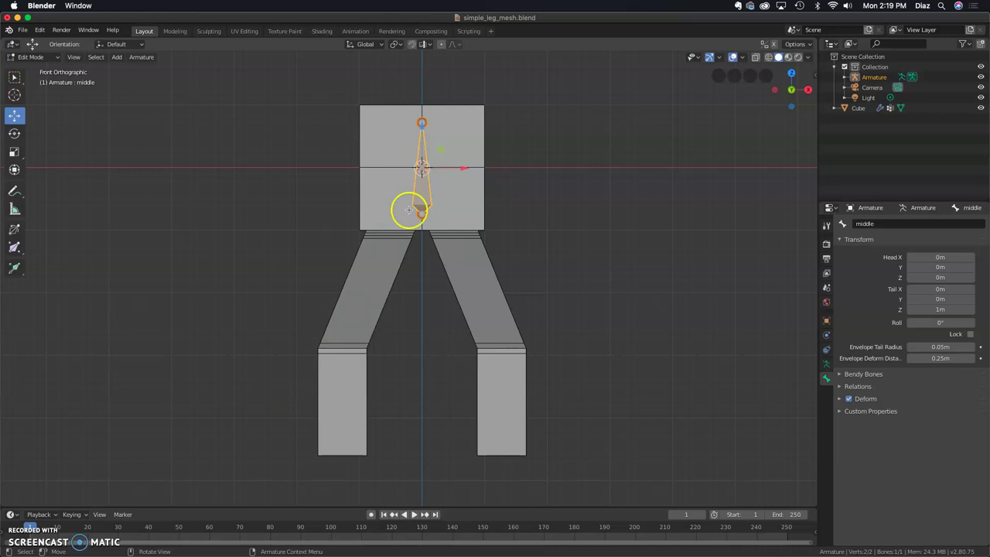
left_click(142, 58)
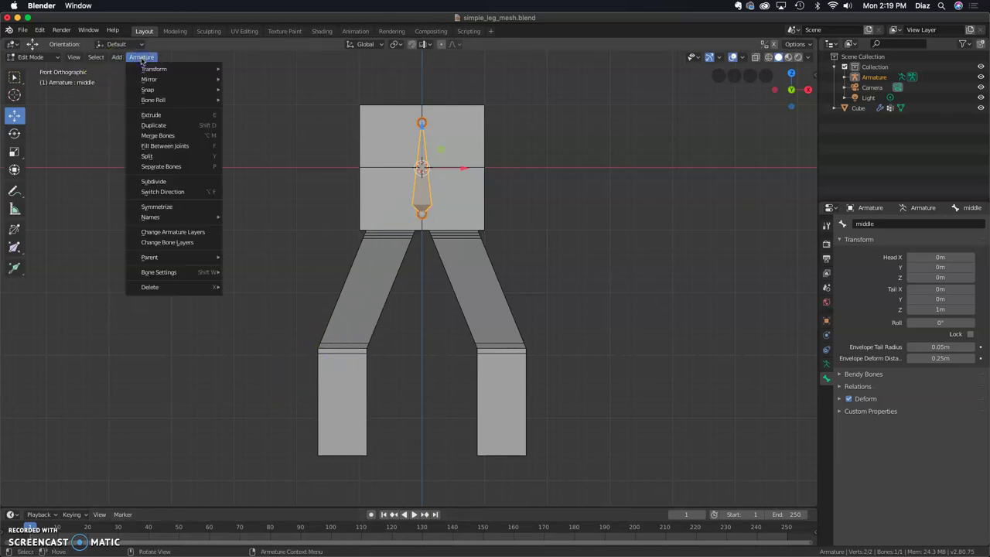
left_click(116, 59)
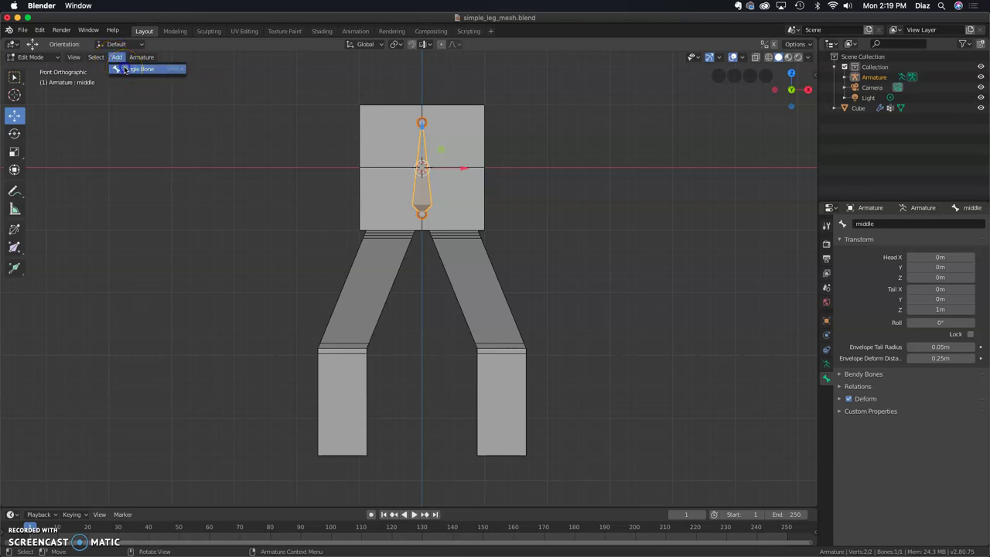
left_click(126, 69)
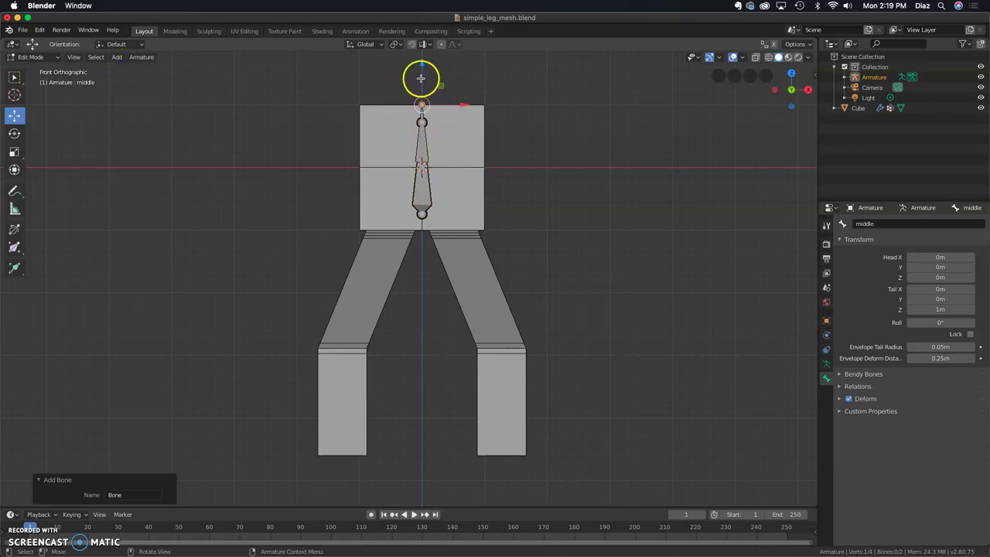
- Stretch, rotate and move the new bone down onto the left leg
left_click_drag(463, 105, 367, 208)
left_click(358, 128)
key("r")
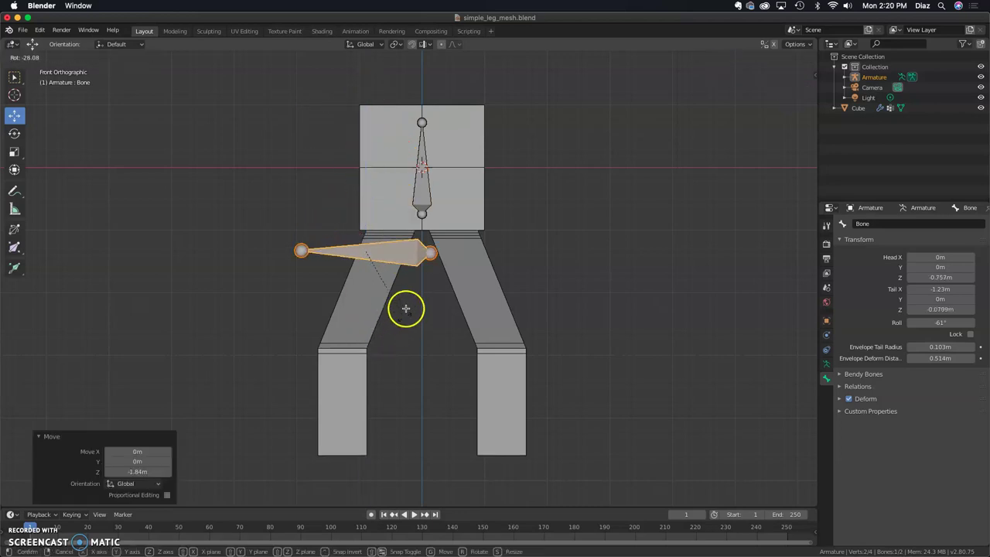
left_click(412, 247)
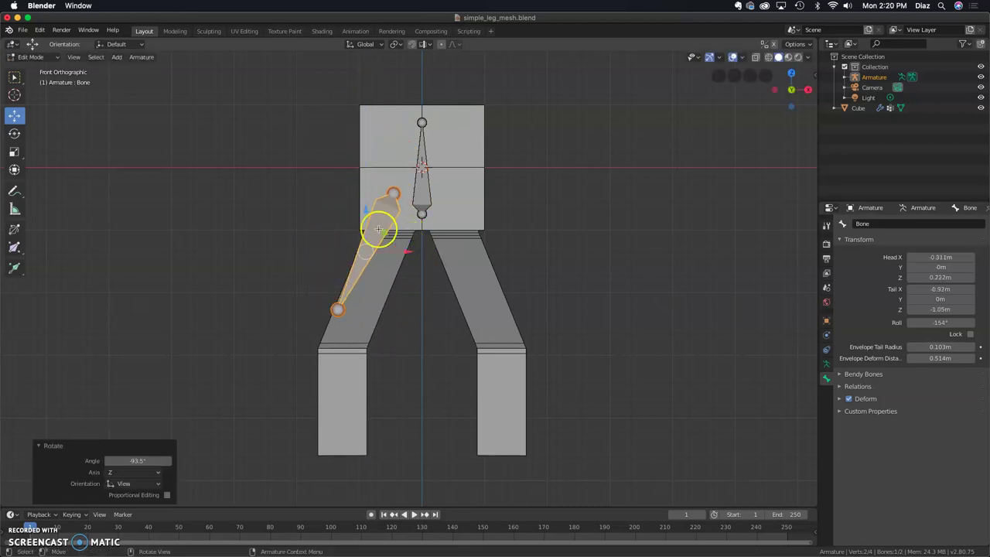
left_click_drag(362, 211, 369, 256)
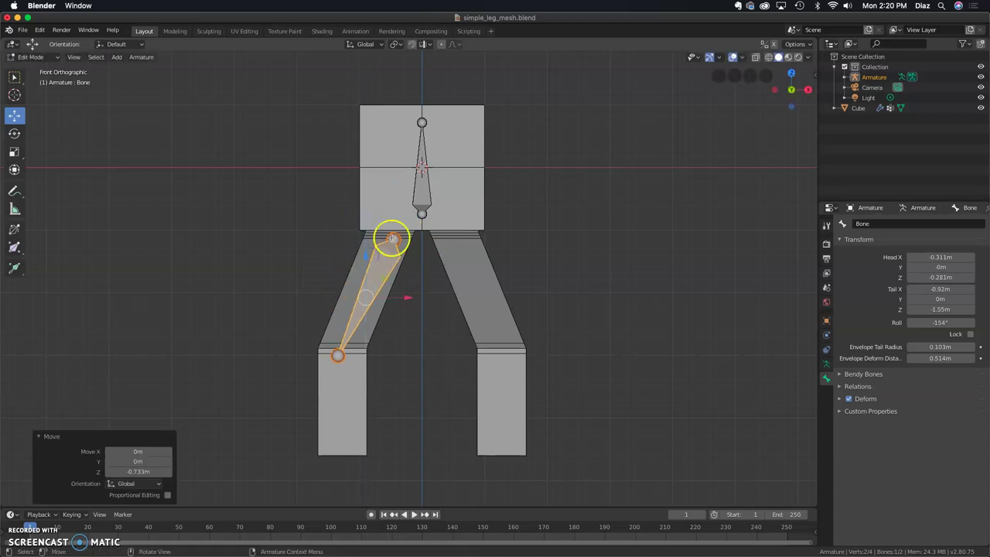
- Shift the new bone's upper joint sideways along X and adjust its height to the hip
left_click(392, 238)
key("g")
key("x")
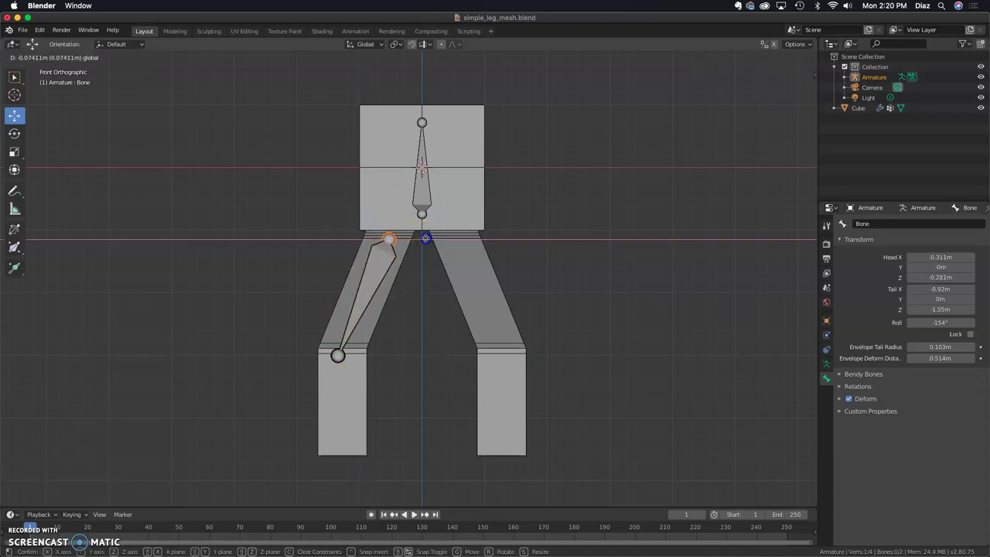
left_click(425, 237)
left_click_drag(387, 205, 390, 197)
key("z")
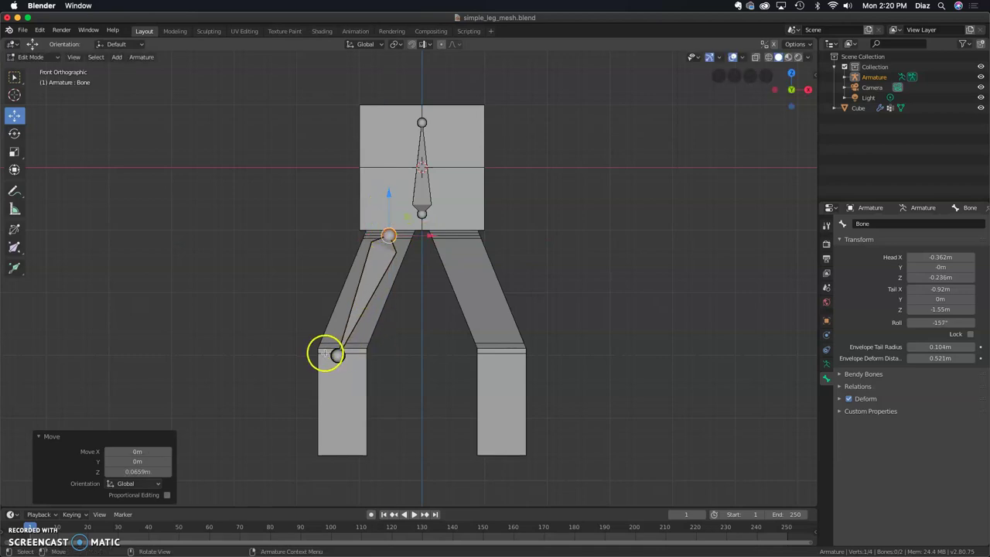
- Place the new bone's lower joint onto the left knee
left_click(333, 354)
left_click_drag(335, 327, 382, 346)
left_click(356, 311)
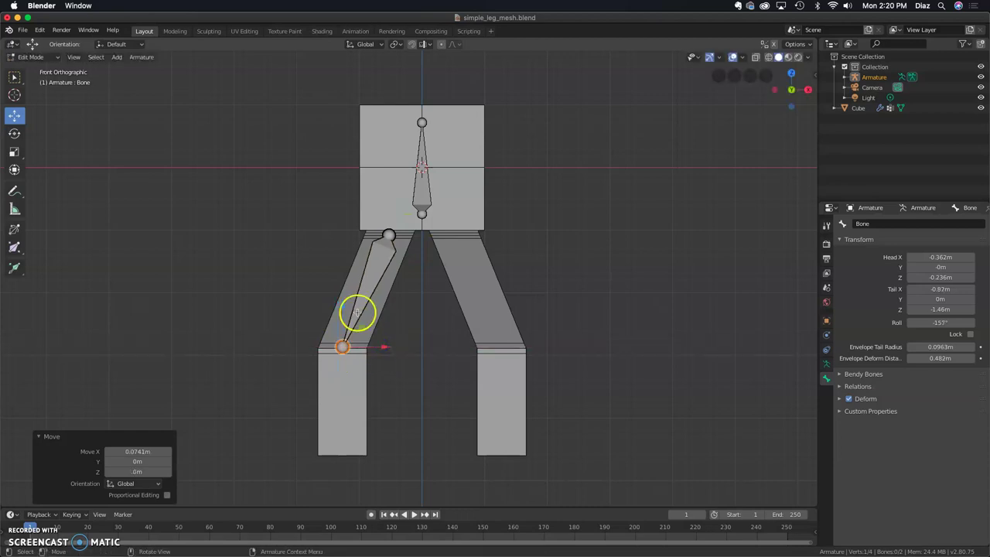
left_click_drag(343, 302, 344, 306)
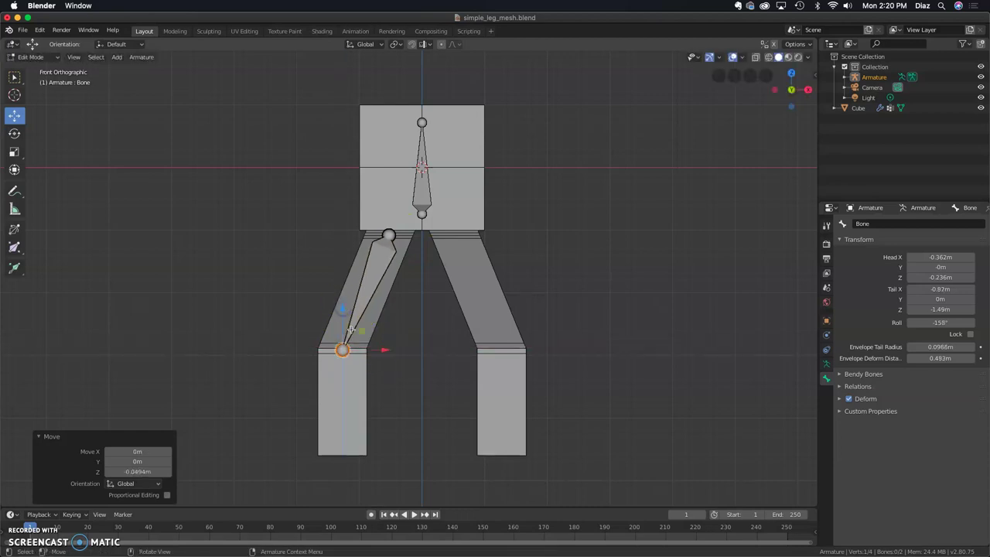
- In Right Orthographic view, move the thigh bone into the leg and its tail to the knee at Y 1.21 m
key("KP_3")
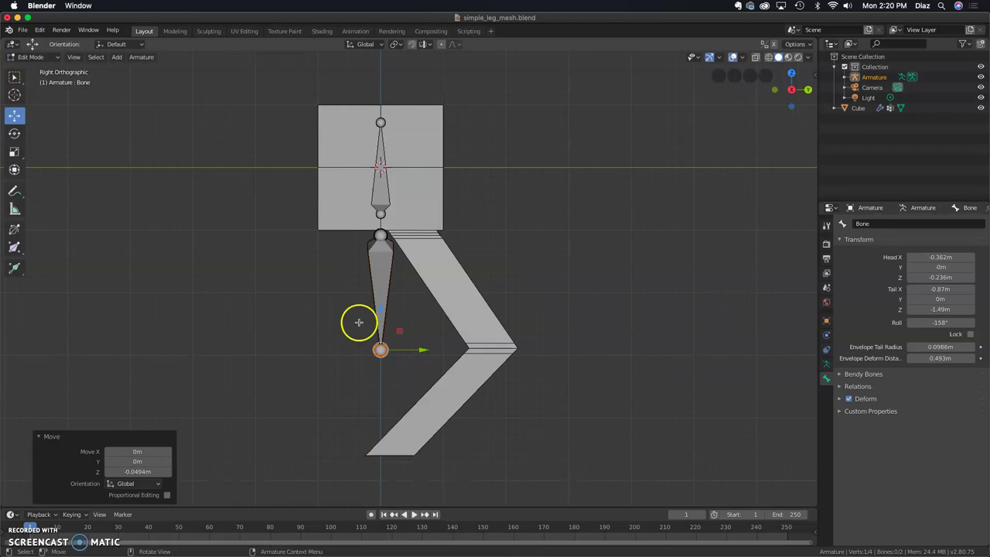
left_click(379, 283)
left_click_drag(422, 292, 458, 292)
left_click(416, 349)
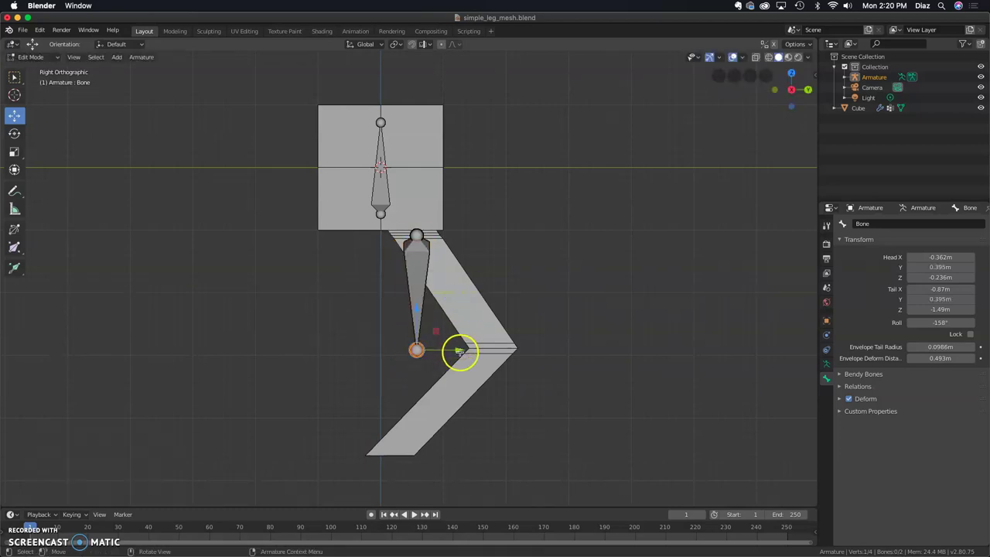
left_click_drag(459, 349, 533, 347)
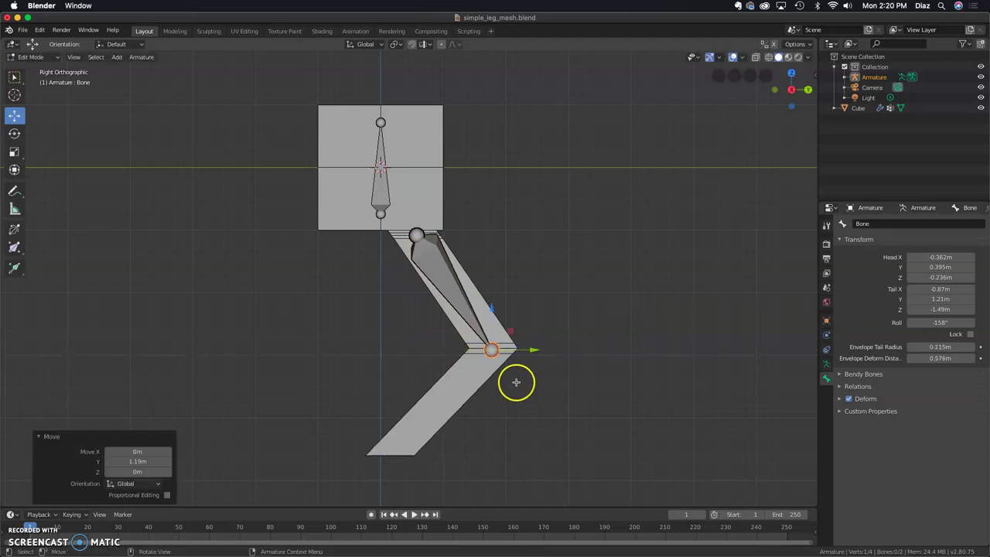
left_click(492, 350)
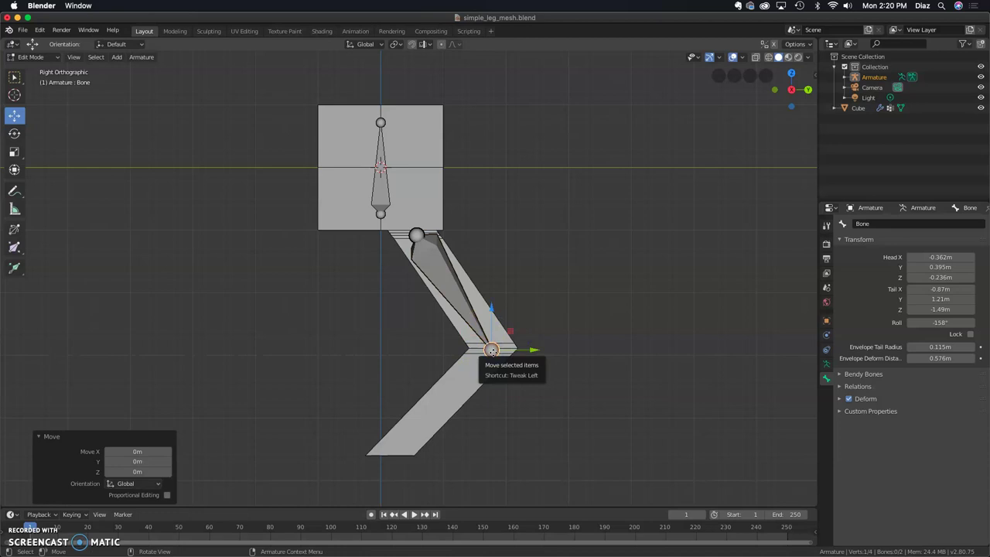
- Extrude a lower-leg bone from the knee down to the foot
key("e")
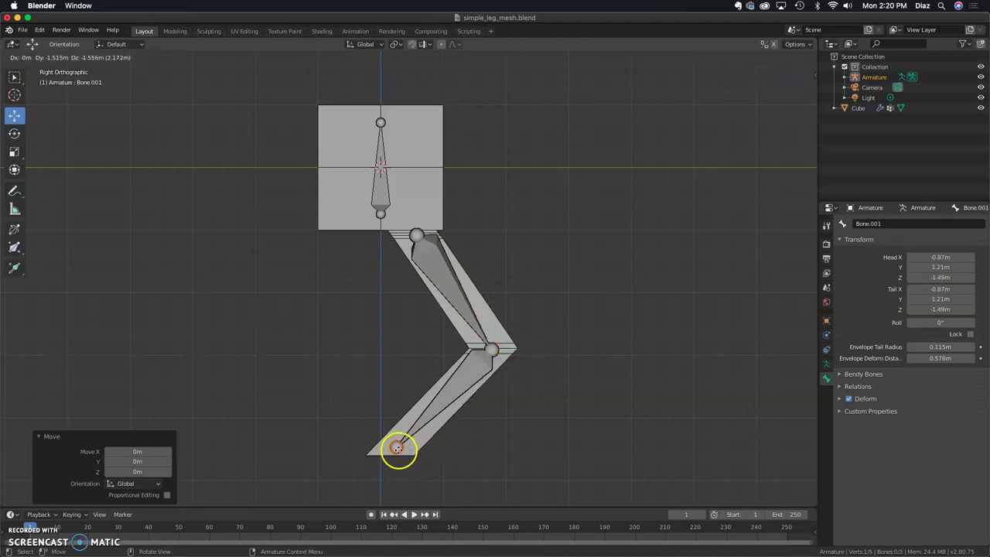
left_click(396, 449)
key("KP_1")
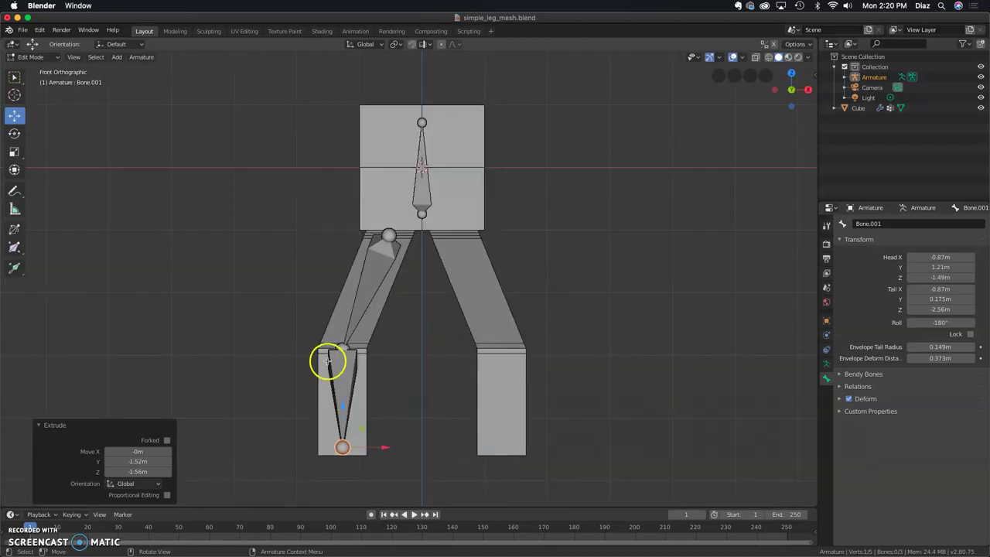
- Select the left-hand thigh bone and begin editing its name in Bone properties
left_click(379, 263)
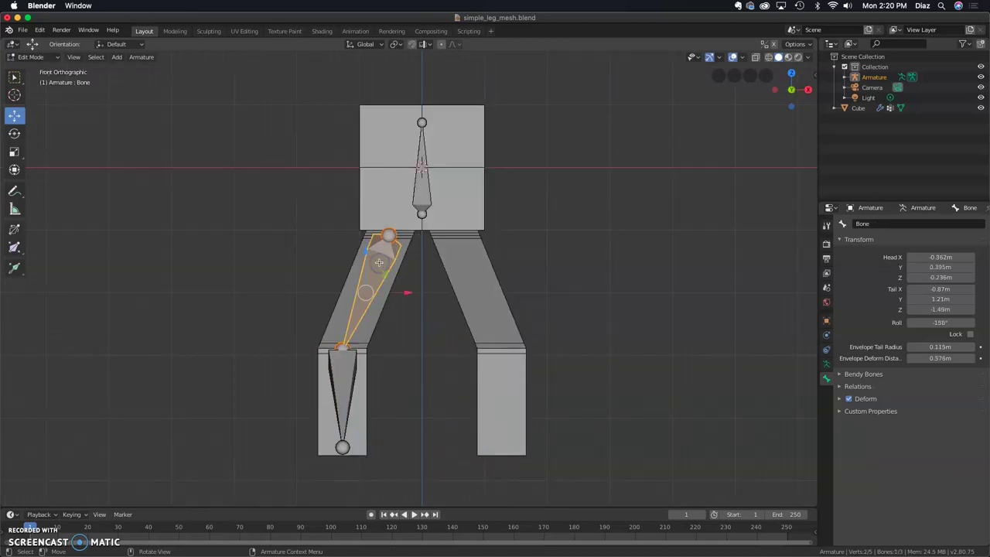
left_click(359, 387)
left_click(373, 289)
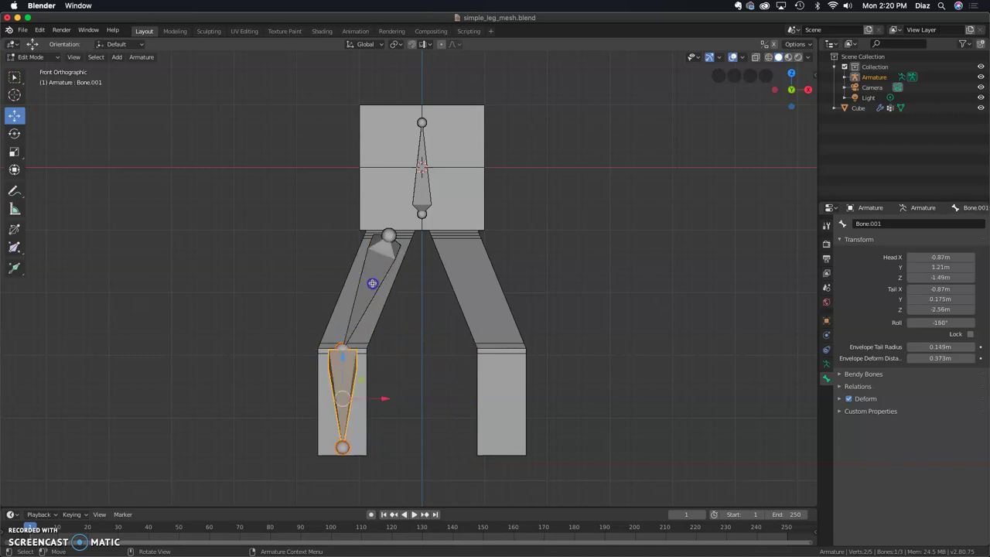
left_click(824, 287)
left_click(876, 223)
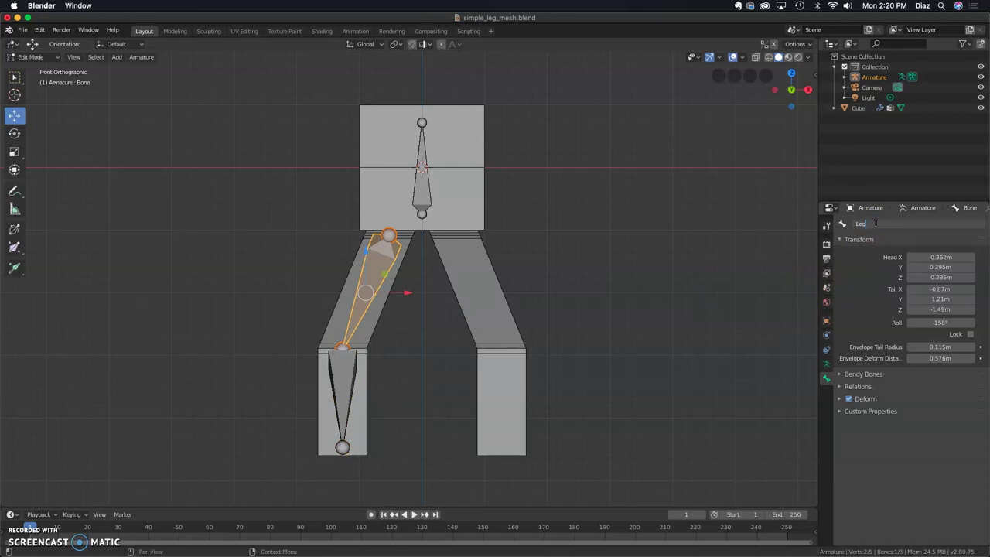
- Enter Leg.R as the thigh bone's name, then rename the knee-to-foot bone shin.R
type("Leg.R")
key("Return")
left_click(345, 366)
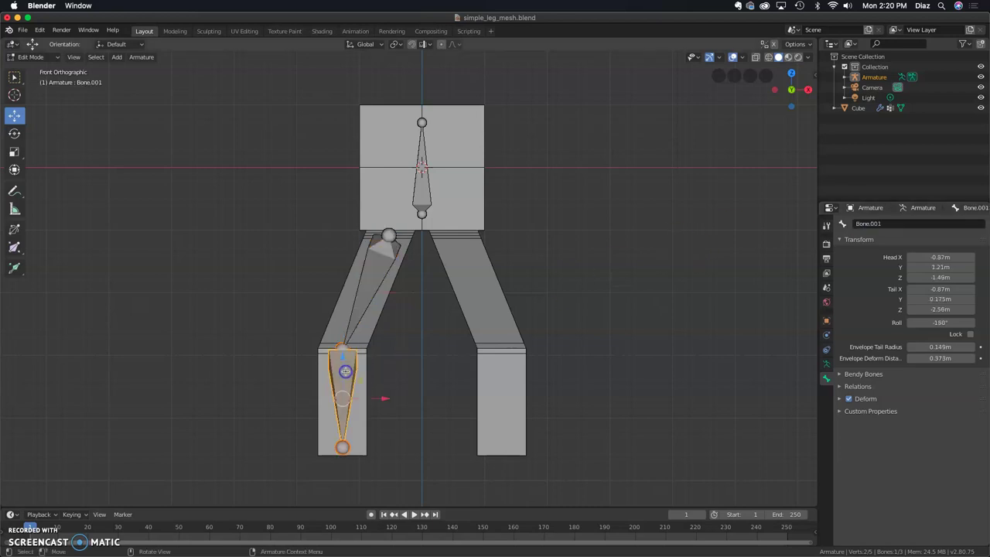
left_click(886, 223)
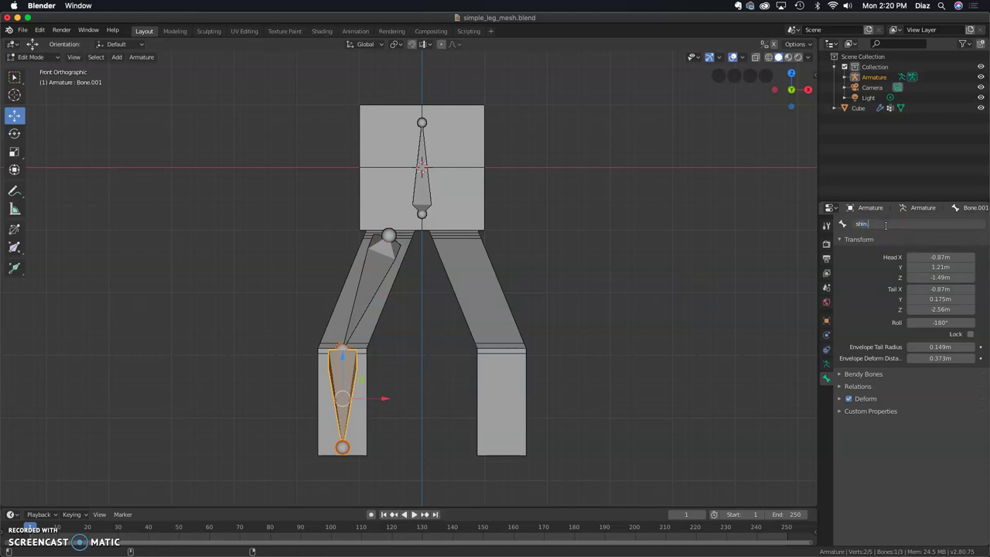
type("shin.R")
key("Return")
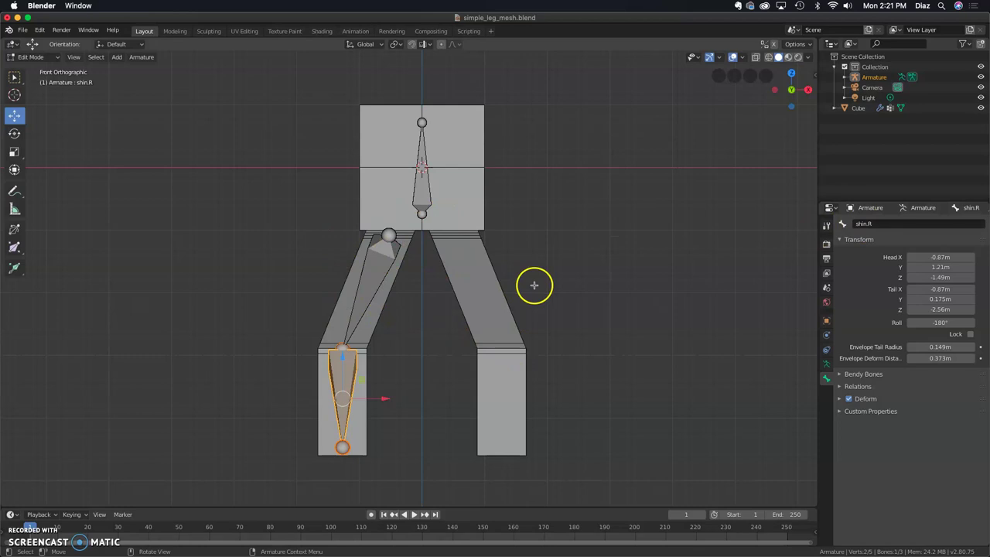
- Select both Leg.R and shin.R bones
left_click(370, 277)
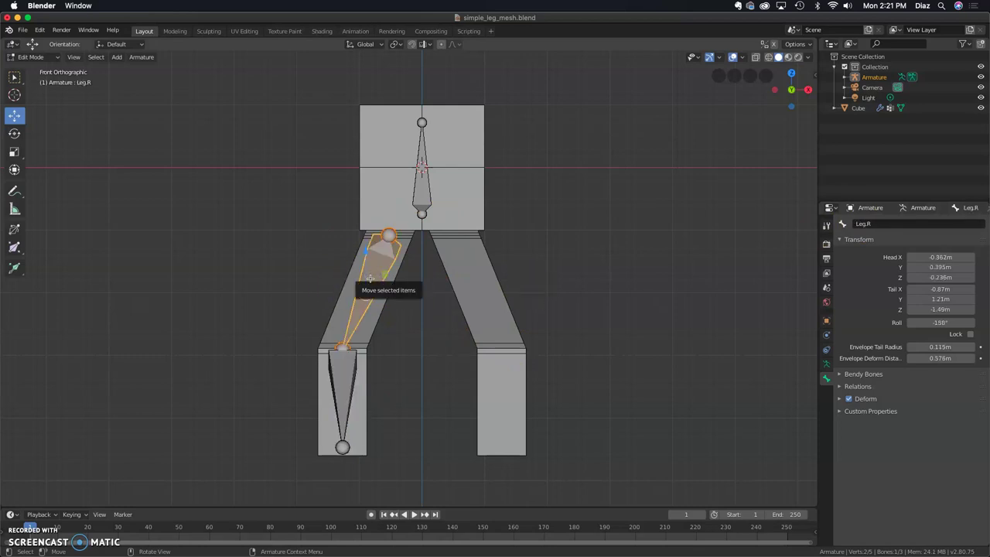
middle_click_drag(347, 399, 347, 399)
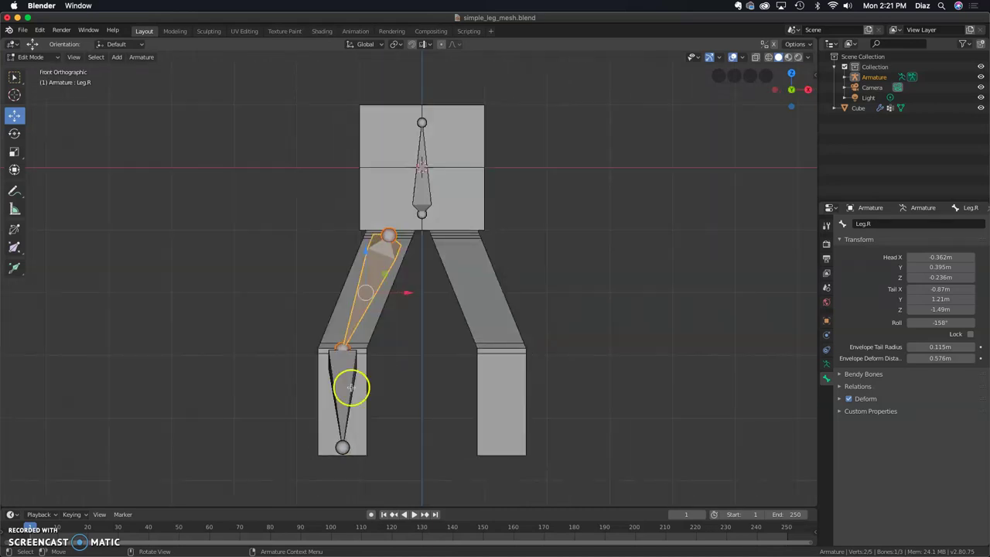
left_click(345, 372, "shift")
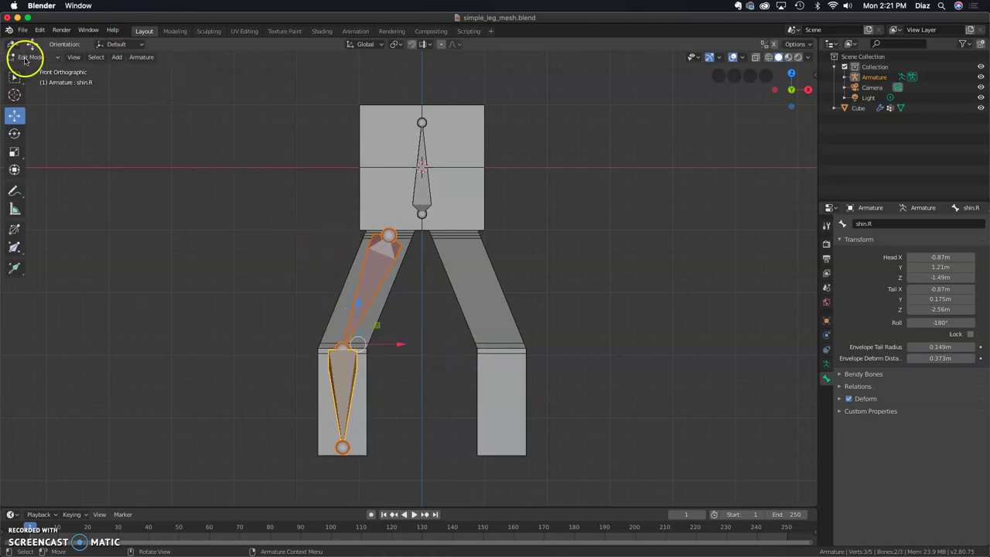
- Duplicate the two leg bones in place and enable Flip Names on the copies
left_click(145, 57)
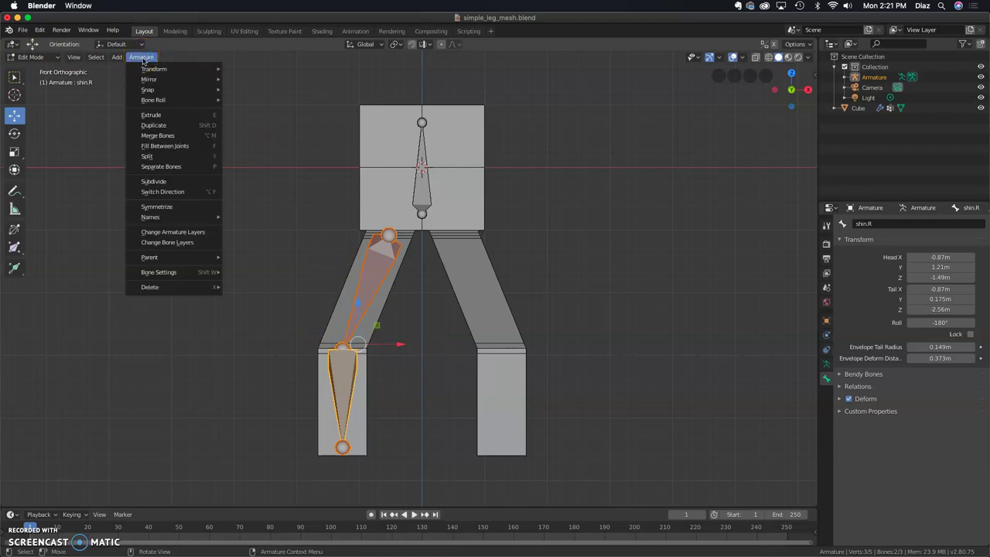
left_click(207, 129)
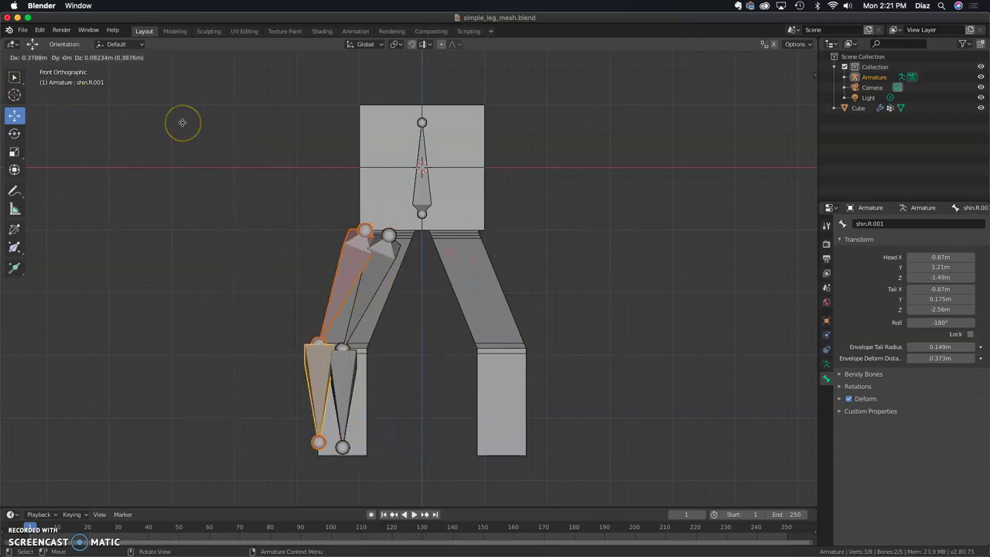
left_click(185, 124)
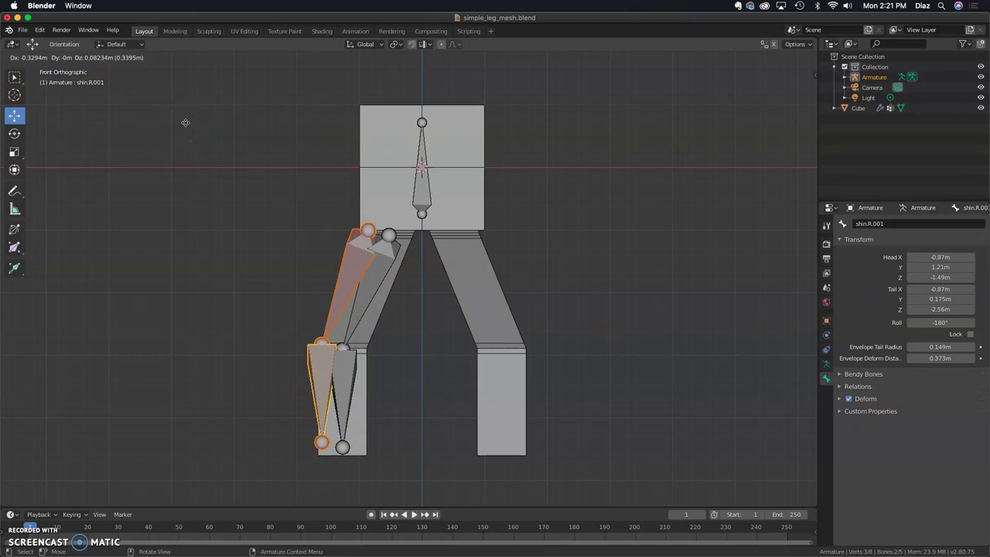
key("Escape")
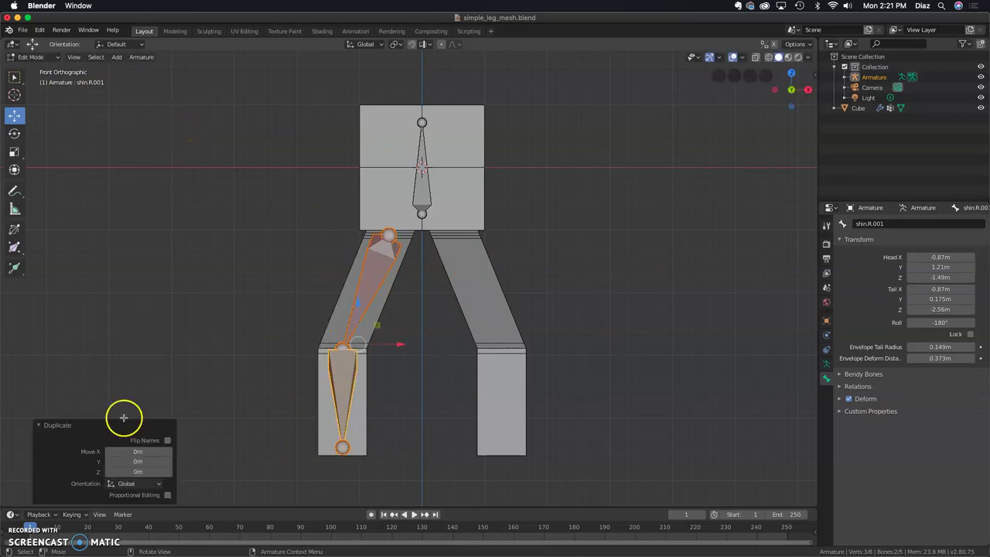
left_click(167, 441)
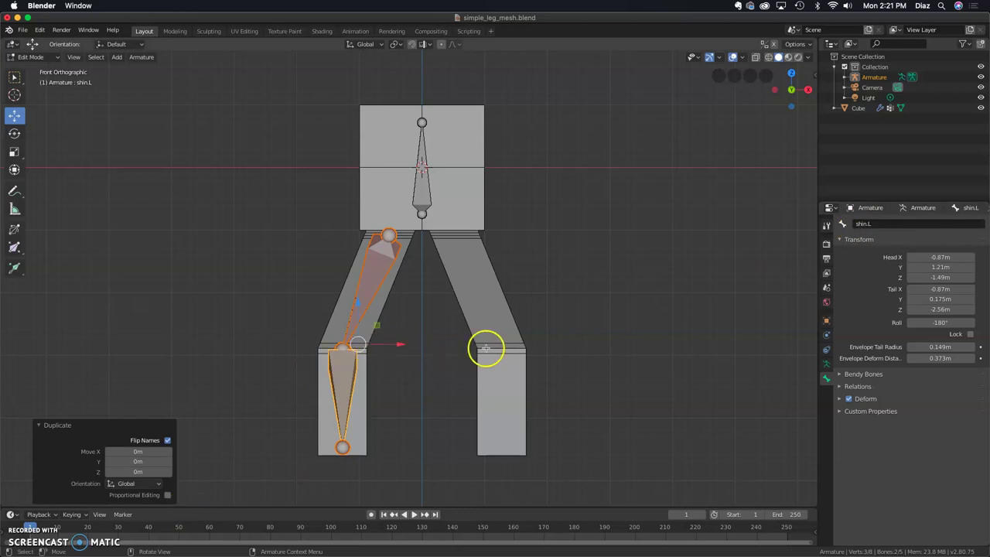
- Mirror the copied leg bones across X Global
left_click(136, 57)
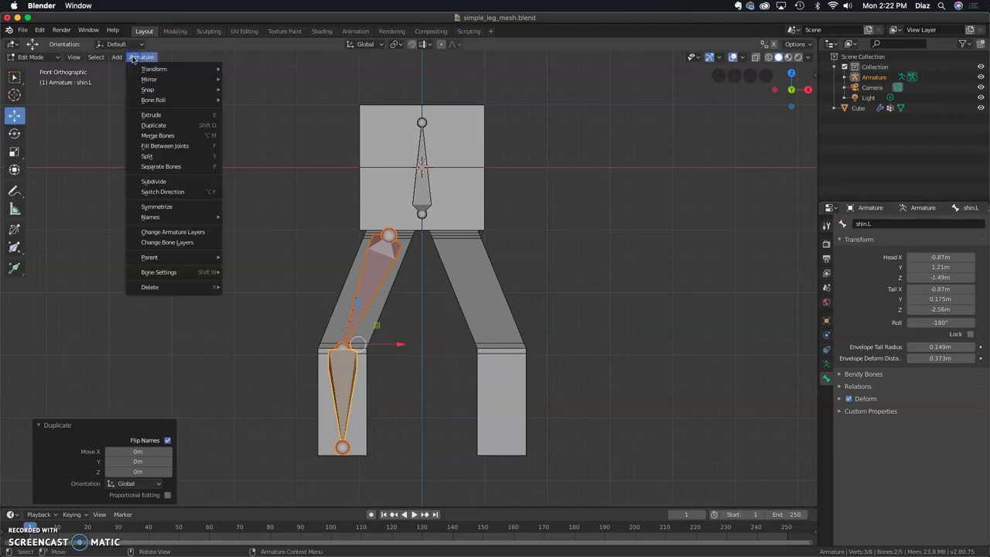
mouse_move(143, 79)
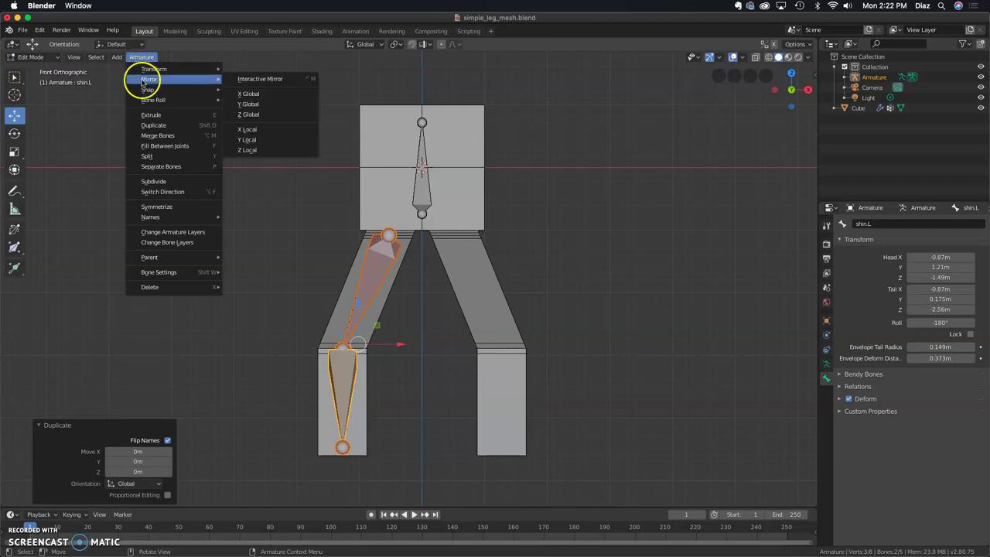
left_click(255, 95)
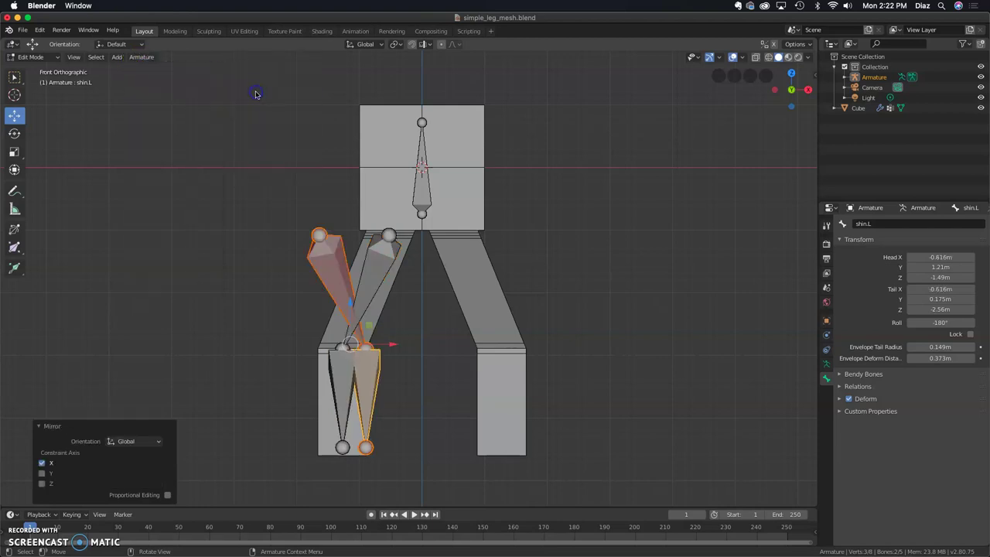
- Move the mirrored bones 2.19 m along X into the other leg, checking side and front views
key("g")
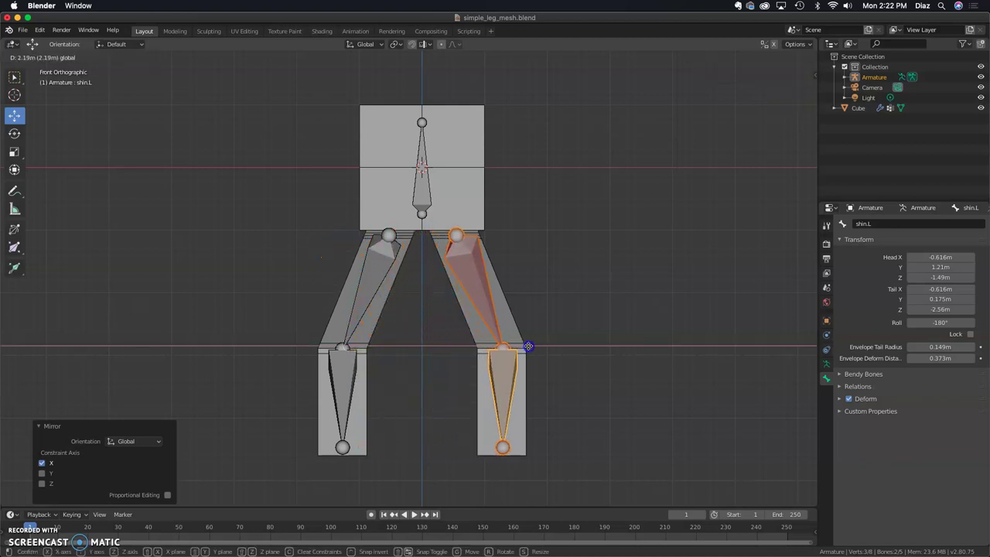
left_click(527, 346)
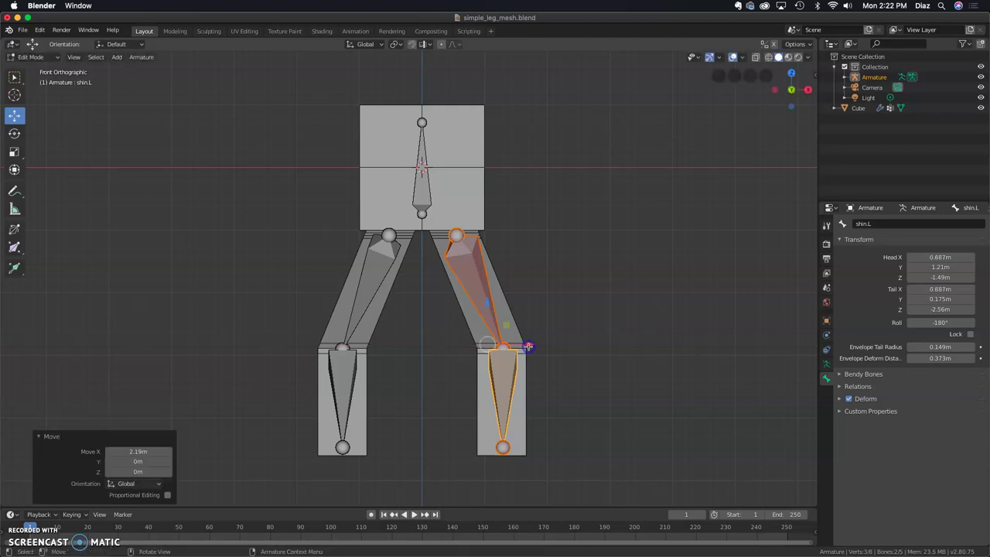
left_click(625, 348)
key("KP_3")
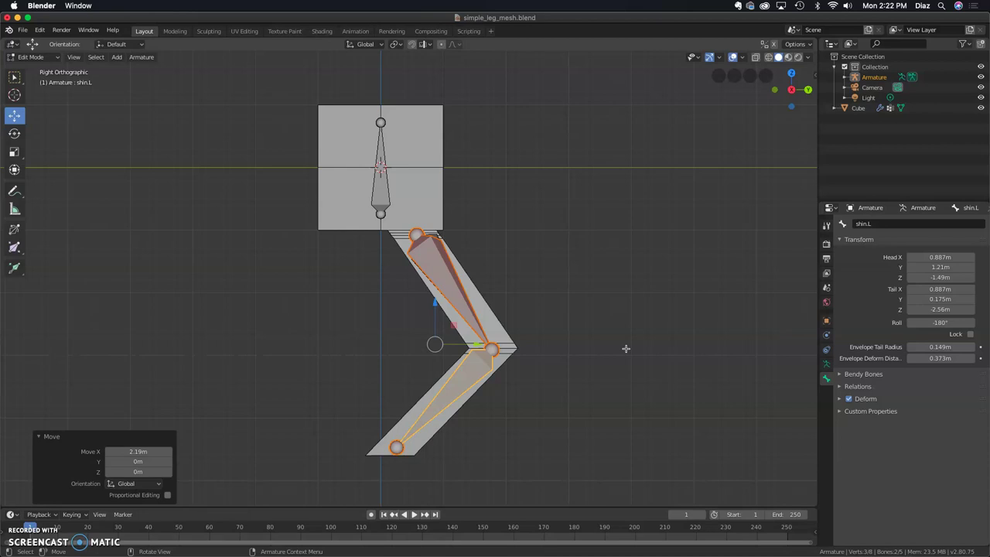
key("KP_1")
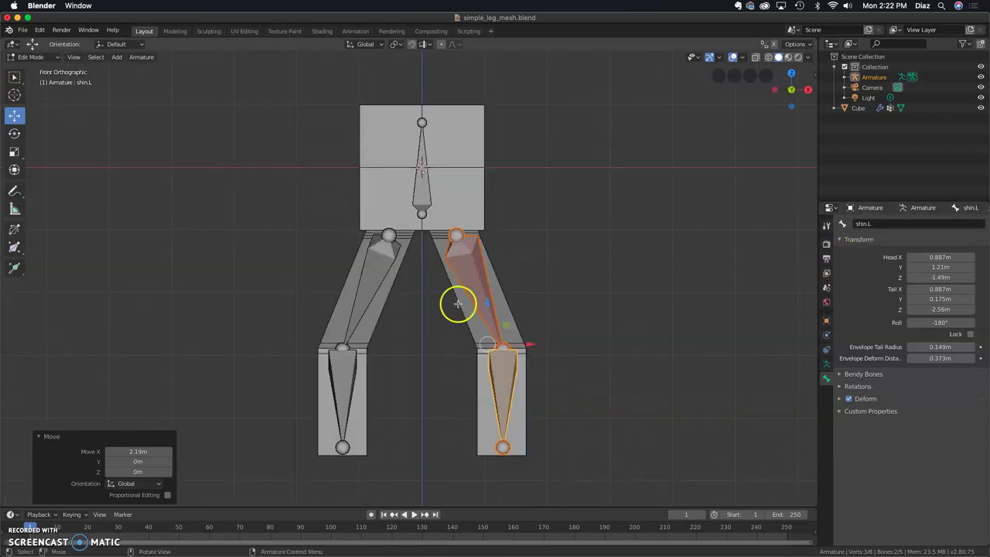
- Select the Leg.R and Leg.L thigh bones, then the middle bone as the active bone
left_click(464, 263)
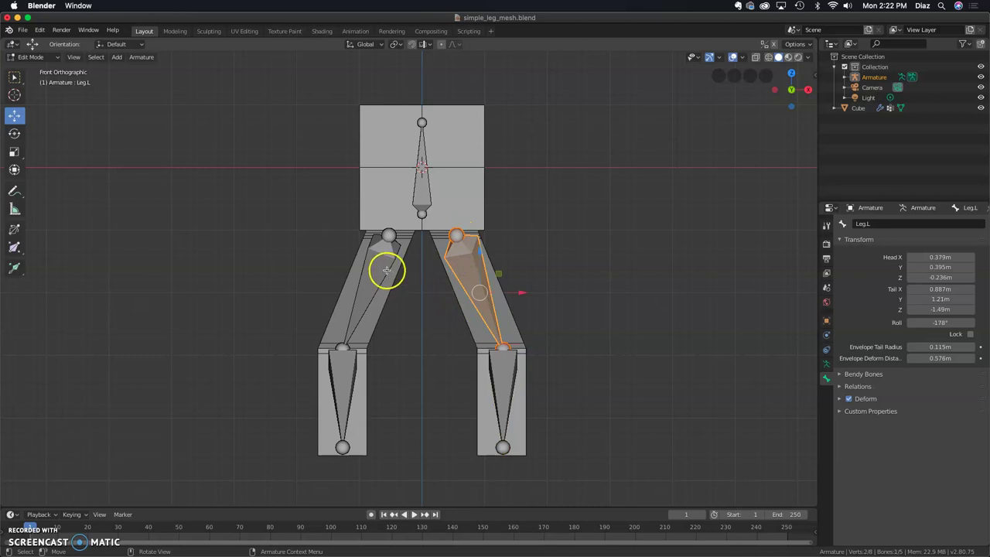
left_click(385, 271)
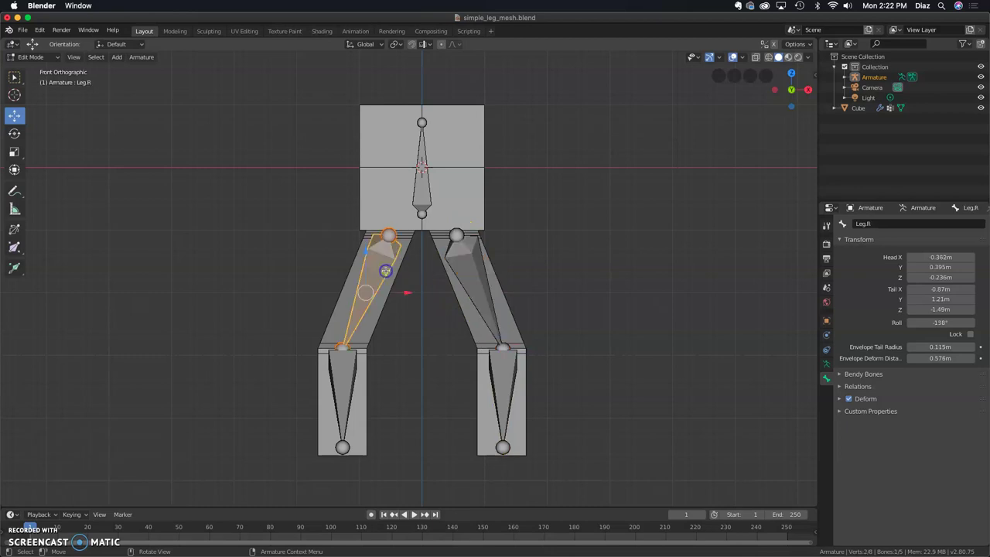
left_click(347, 379)
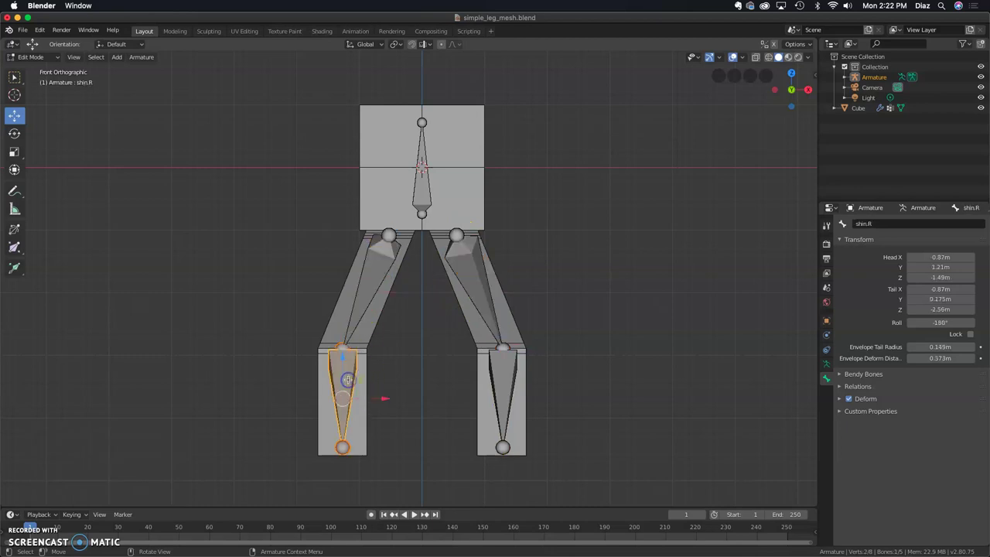
left_click(476, 277)
left_click(382, 269)
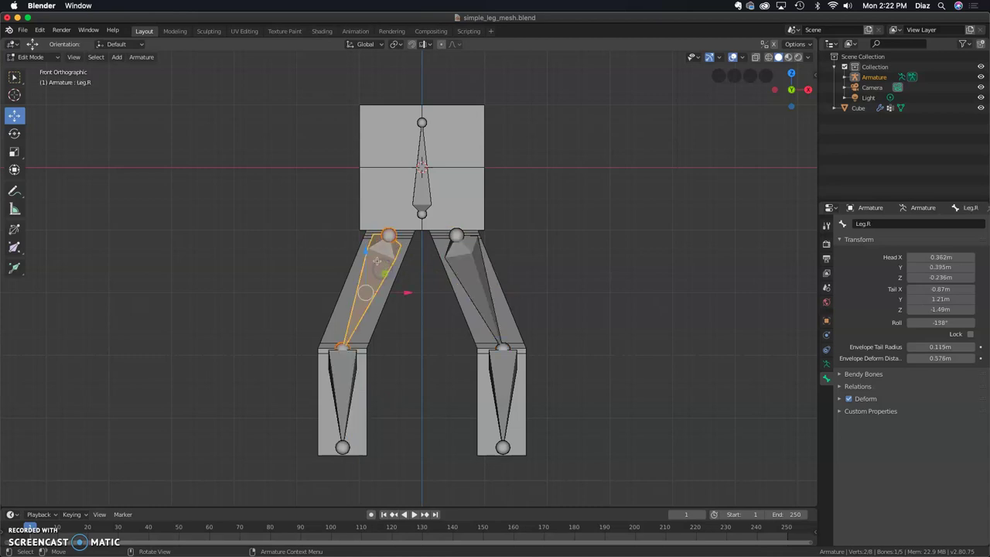
left_click(373, 255)
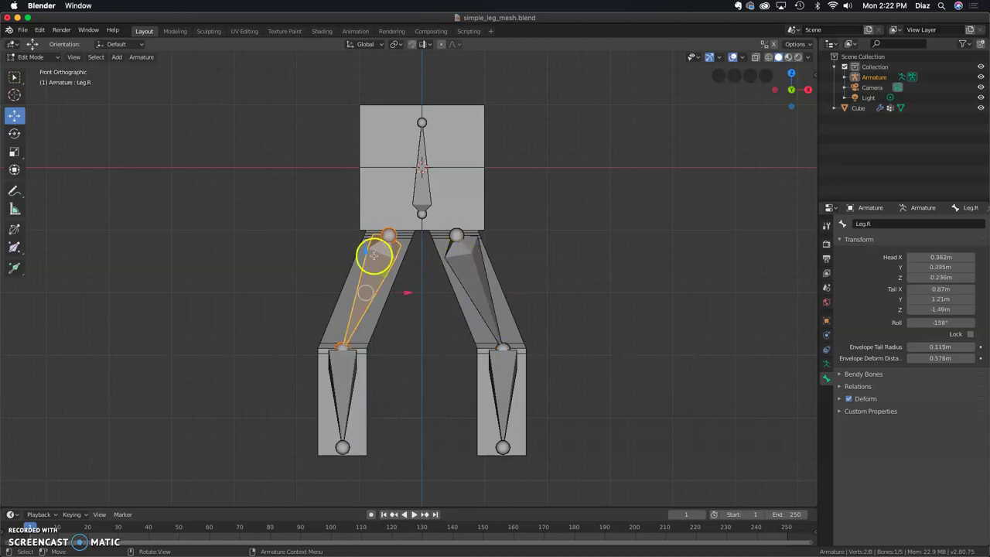
left_click(473, 255)
left_click(376, 256, "shift")
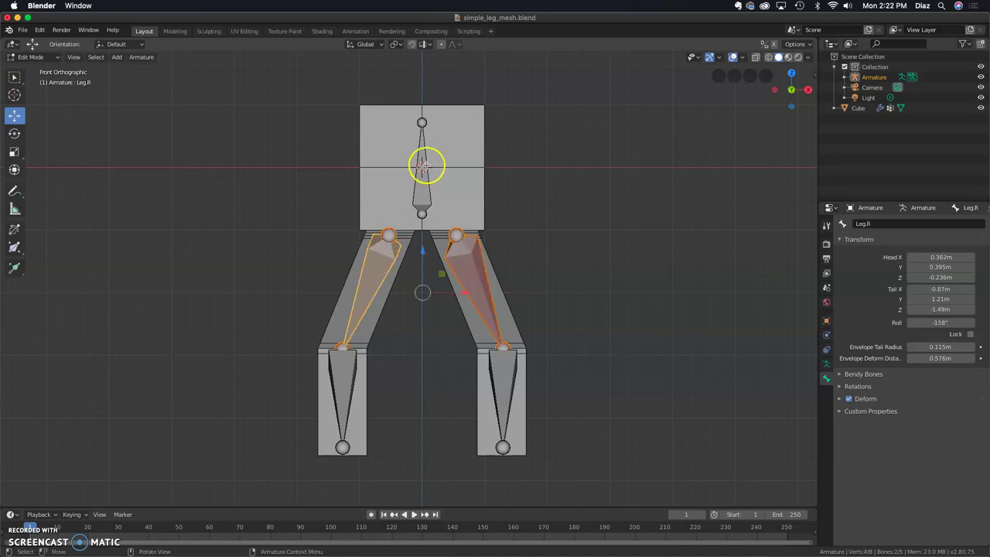
left_click(394, 259)
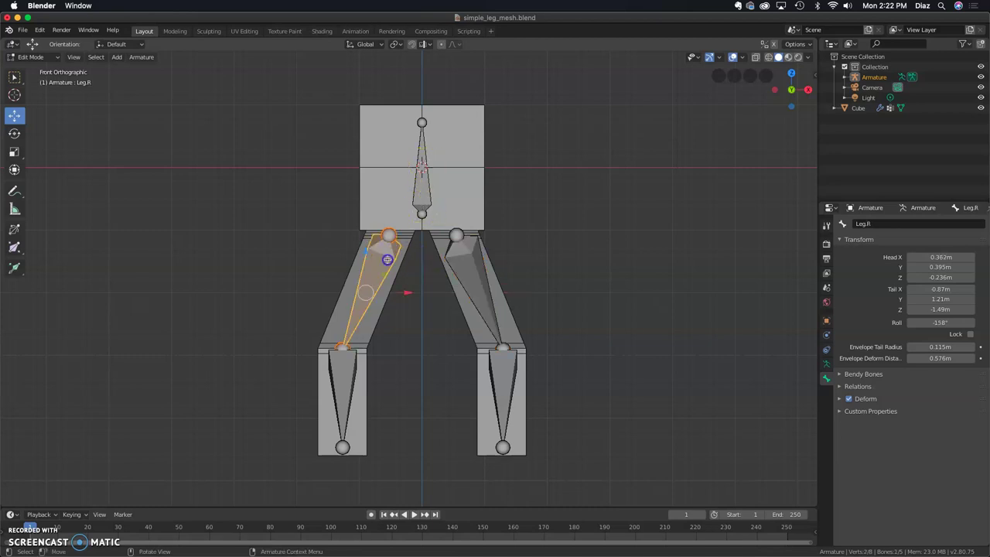
left_click(457, 259, "shift")
left_click(426, 193, "shift")
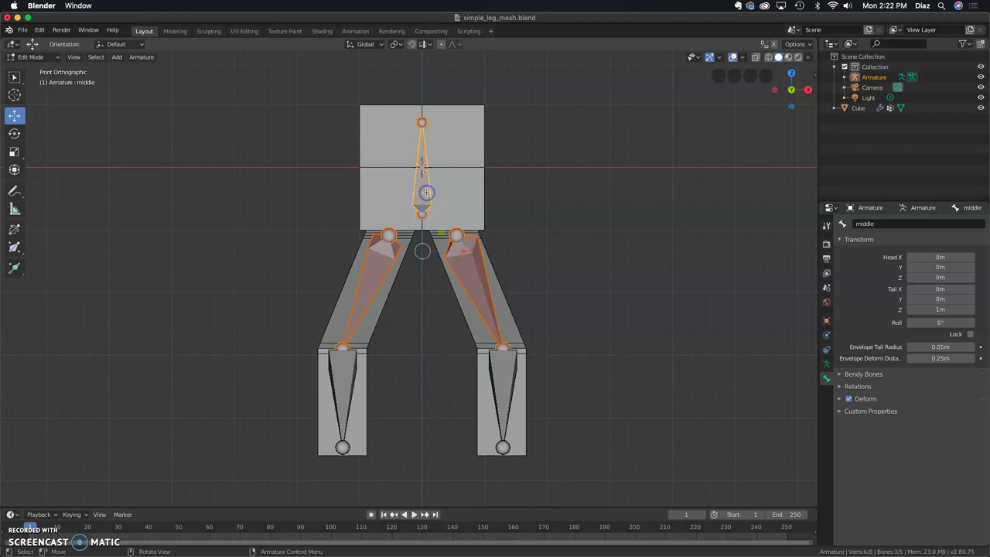
- Parent both thigh bones to the middle bone with Keep Offset
left_click(136, 58)
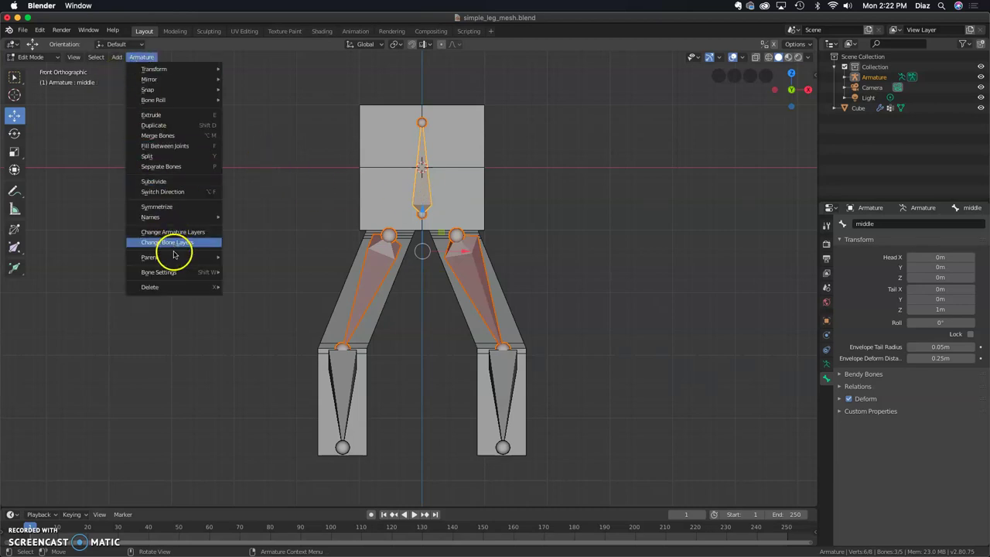
mouse_move(177, 257)
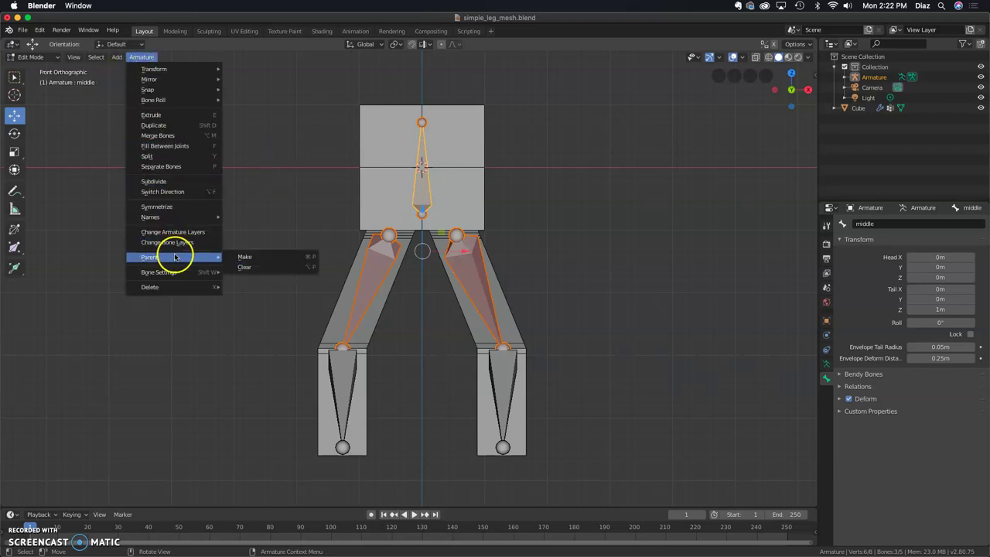
left_click(253, 258)
left_click(252, 267)
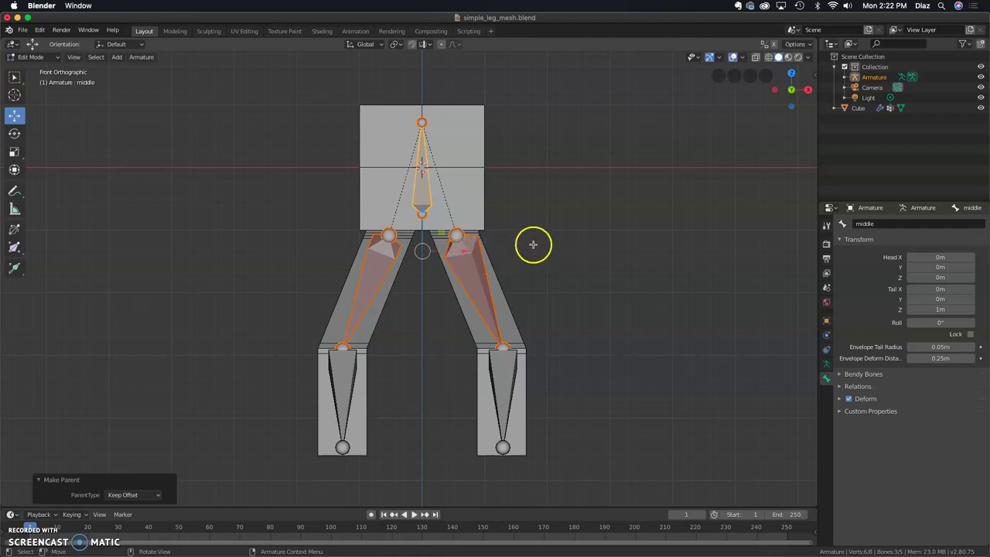
- Switch to Object Mode and select the leg mesh, then the armature as active
left_click(53, 58)
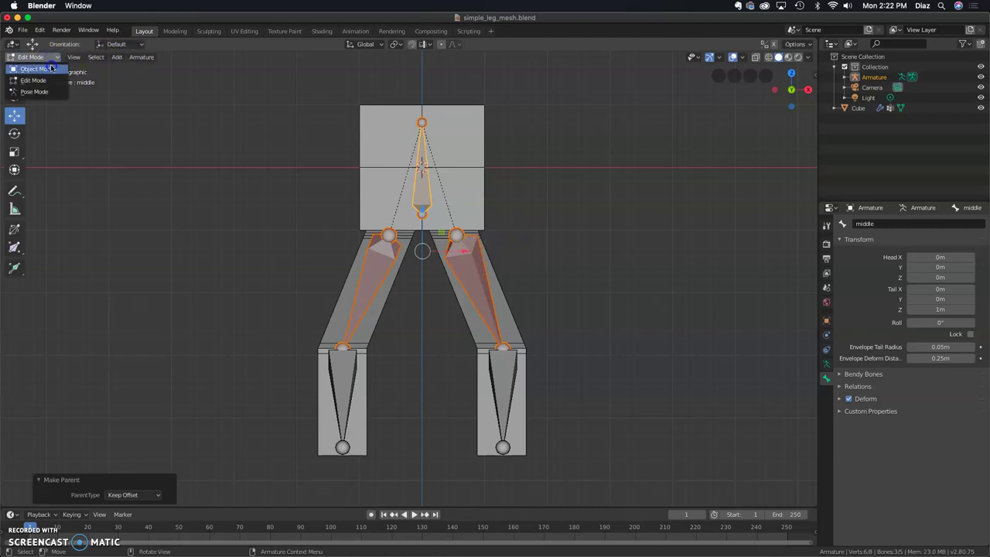
left_click(48, 68)
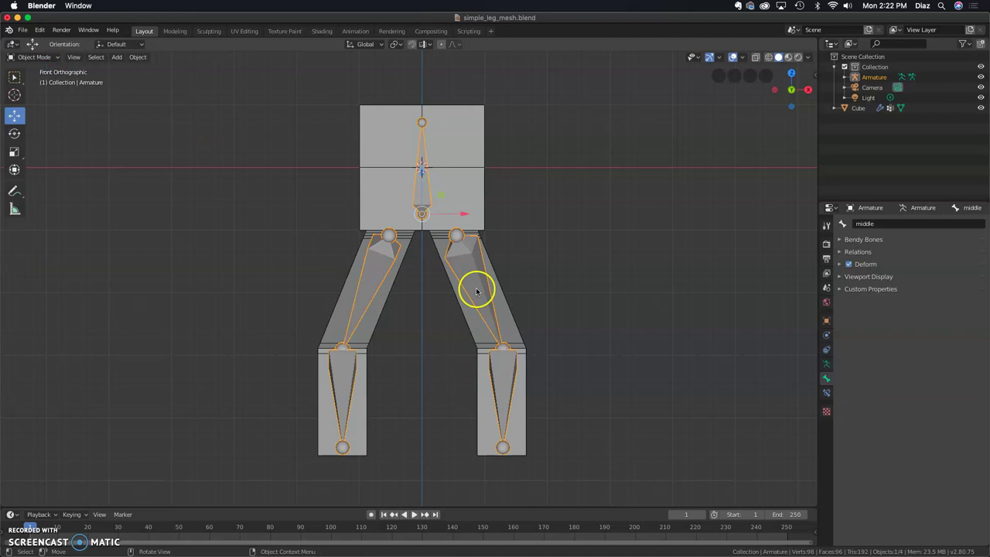
left_click(485, 206)
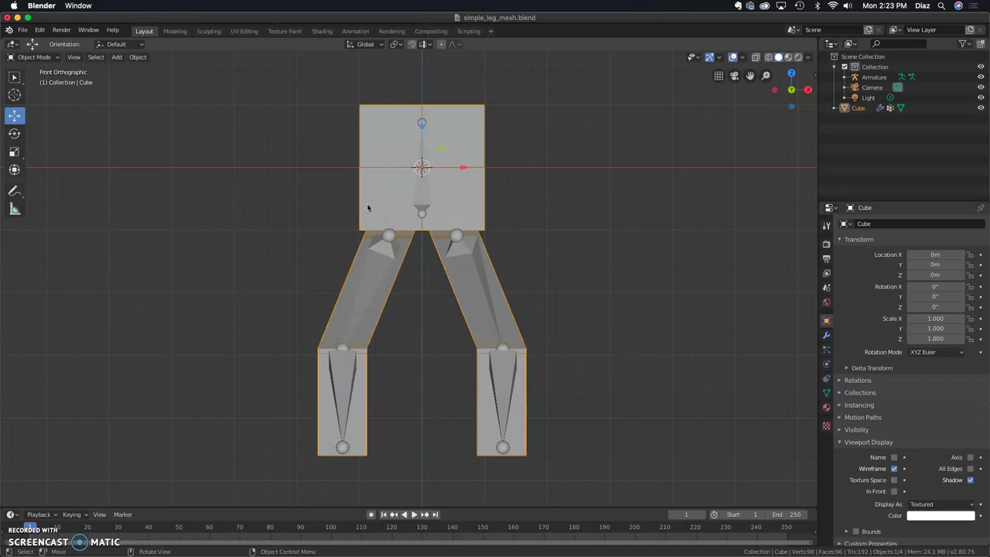
left_click(372, 279)
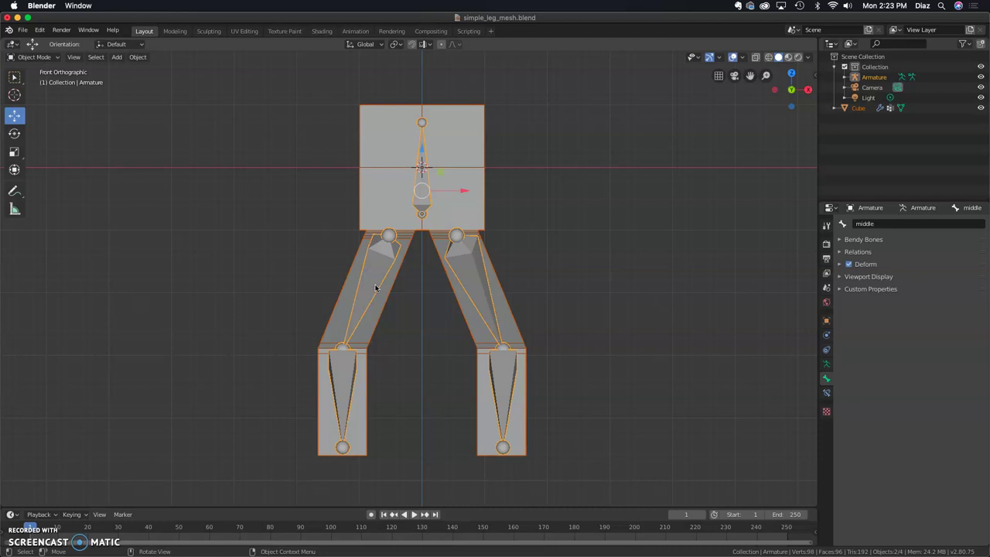
- Parent the mesh to the armature With Automatic Weights
left_click(138, 58)
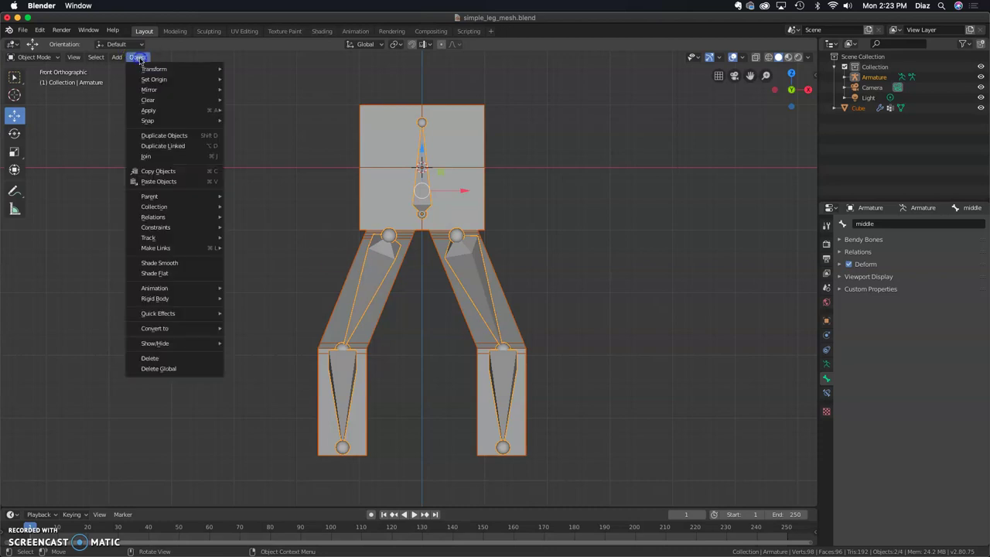
mouse_move(184, 199)
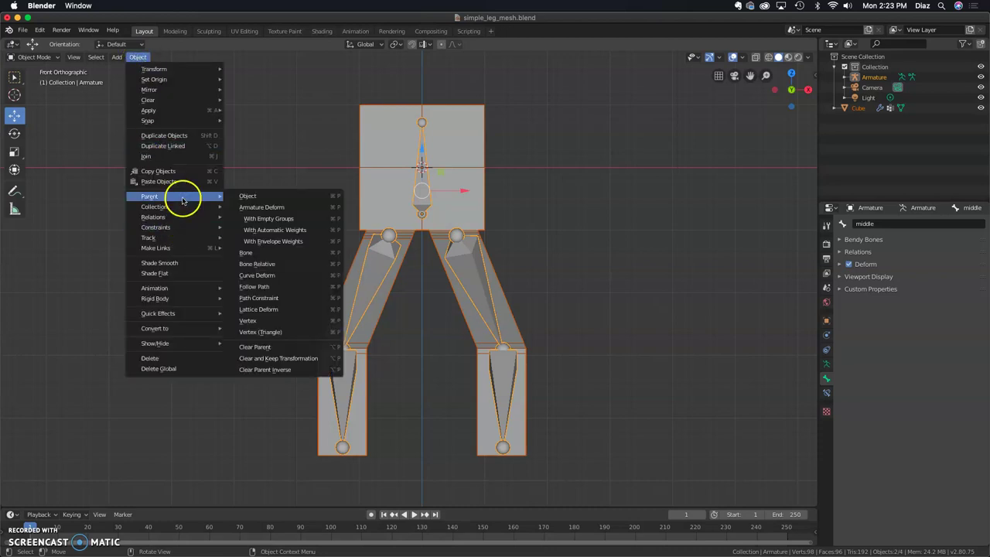
left_click(275, 230)
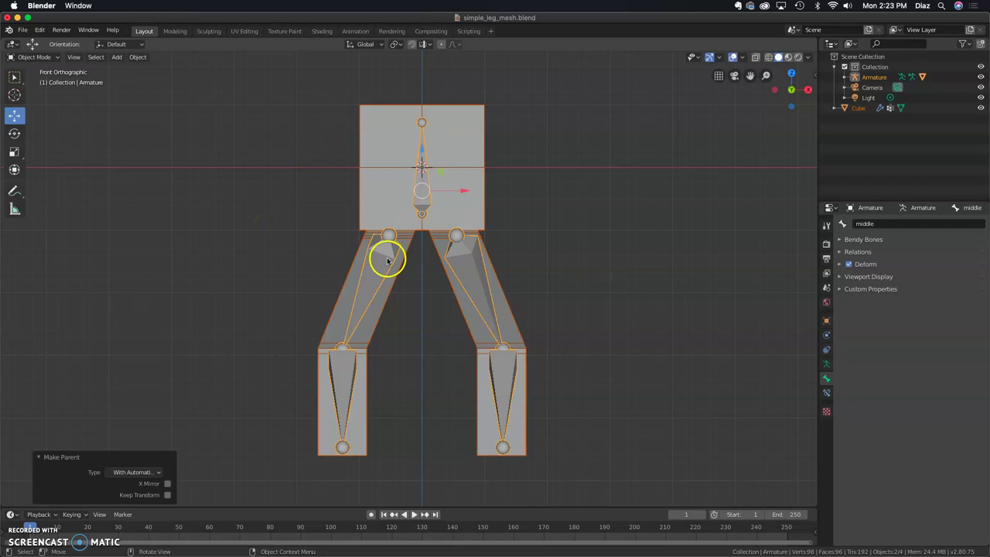
left_click(39, 58)
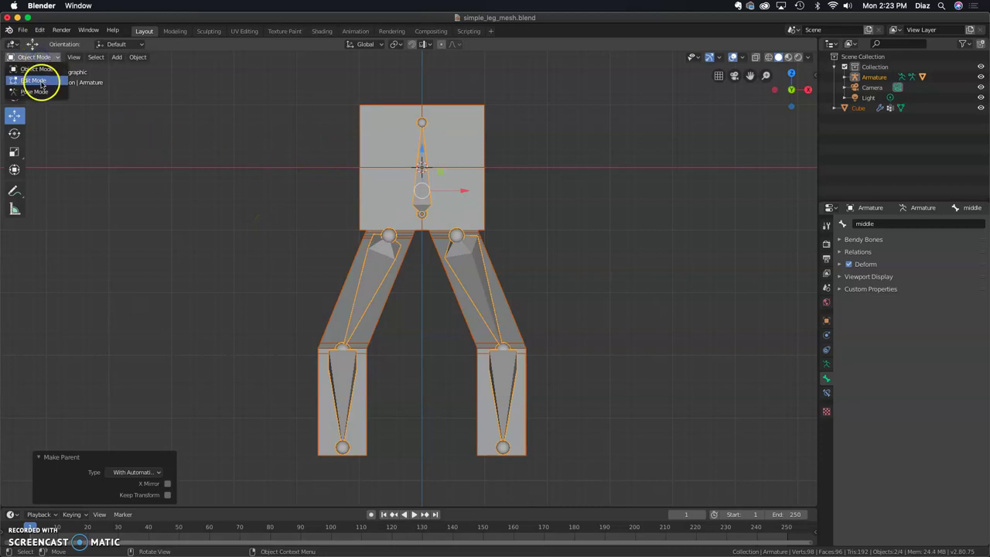
left_click(34, 92)
left_click(366, 274)
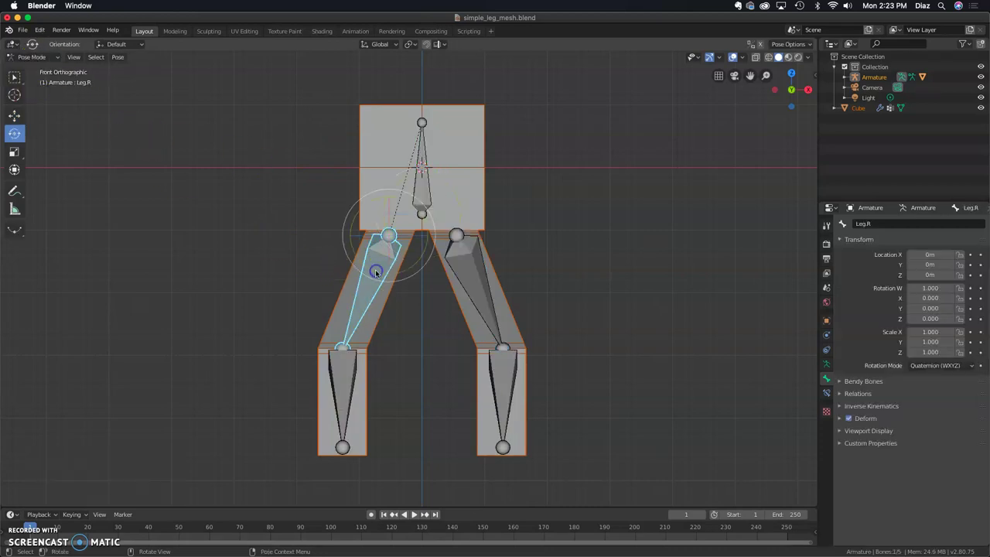
left_click_drag(353, 221, 363, 187)
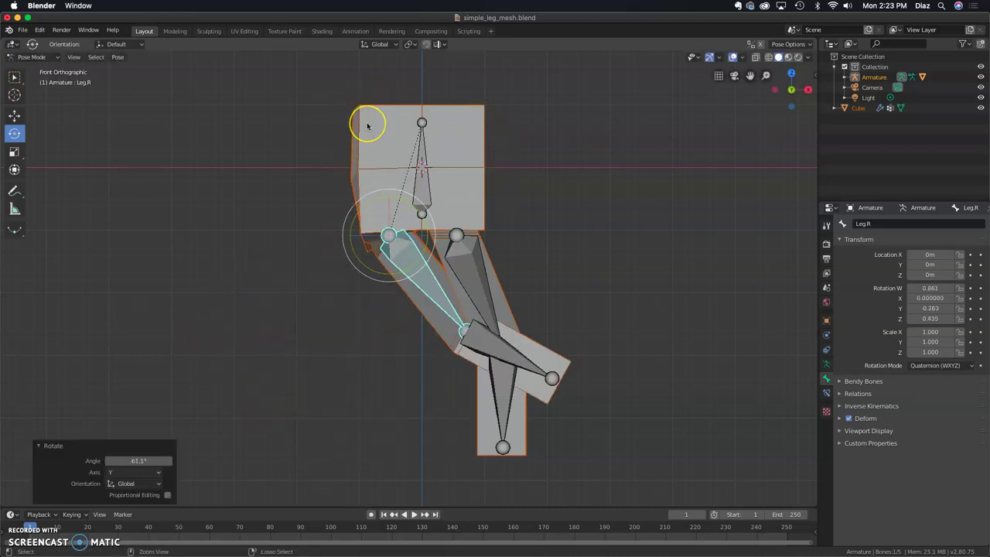
key("ctrl+z")
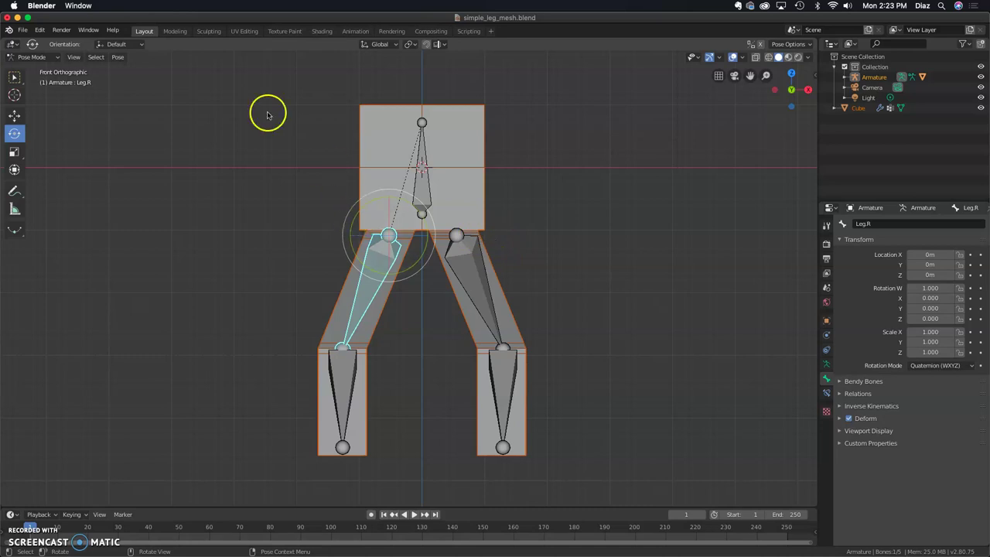
left_click(46, 58)
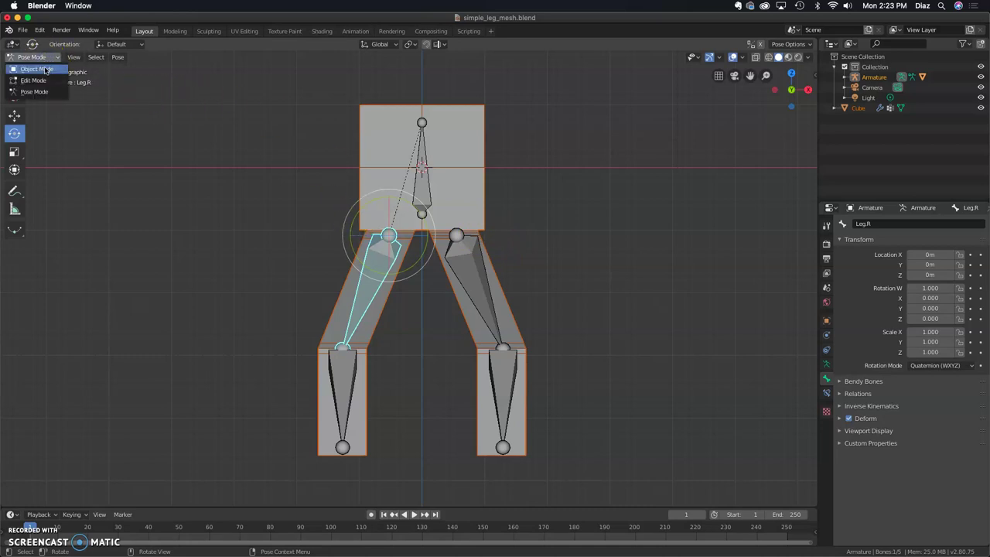
left_click(45, 71)
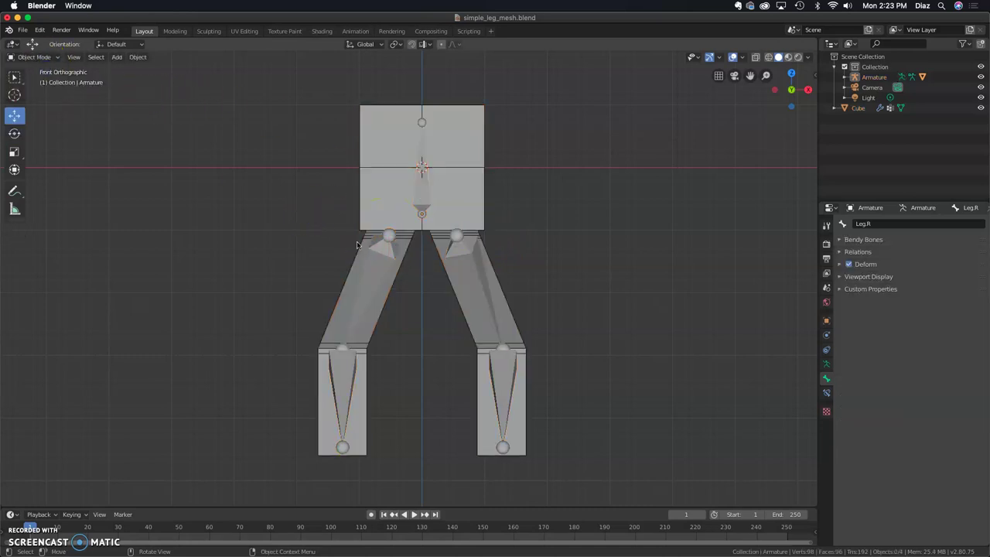
- Select the armature, then the mesh as active, and enter Weight Paint mode
left_click(429, 256)
left_click(423, 187)
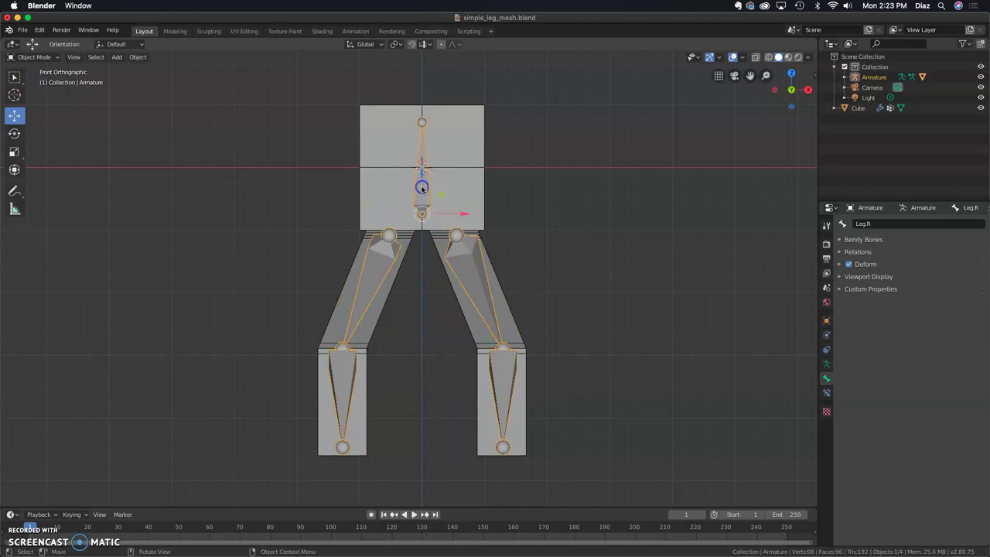
left_click(384, 194, "shift")
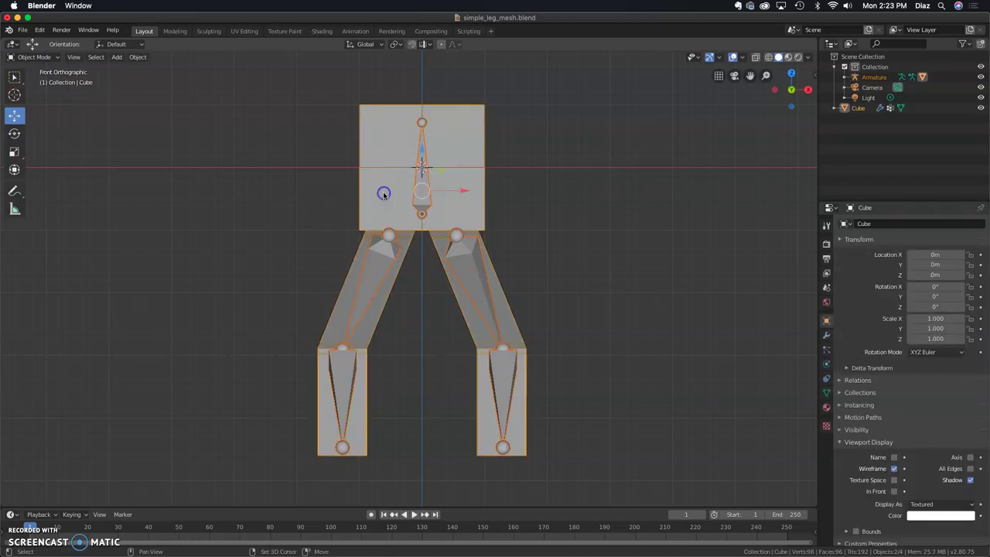
left_click(53, 60)
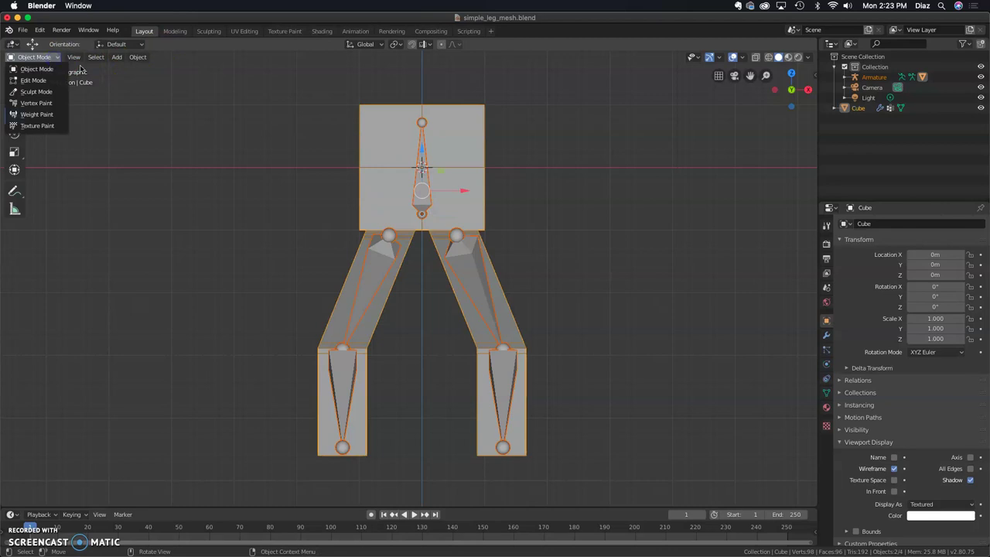
left_click(51, 116)
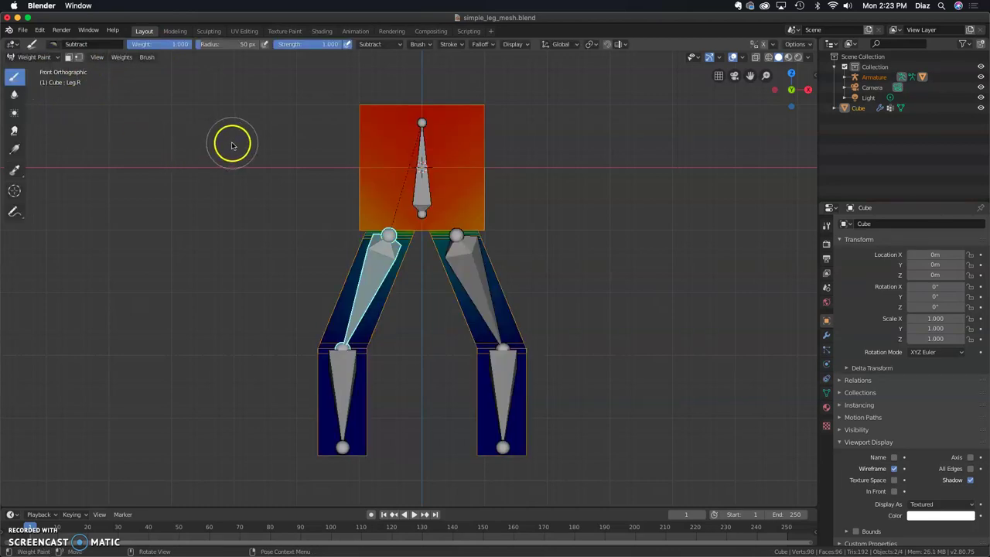
- Display Leg.R's weights and test-rotate the thigh, cancelling the rotation
scroll(237, 148, "up", 4)
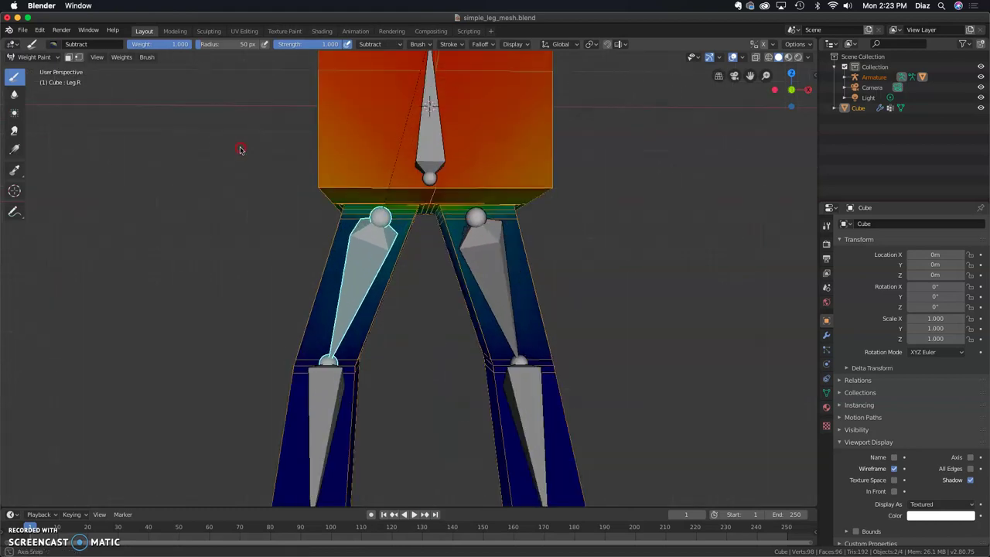
middle_click_drag(238, 147, 306, 151)
left_click(331, 261)
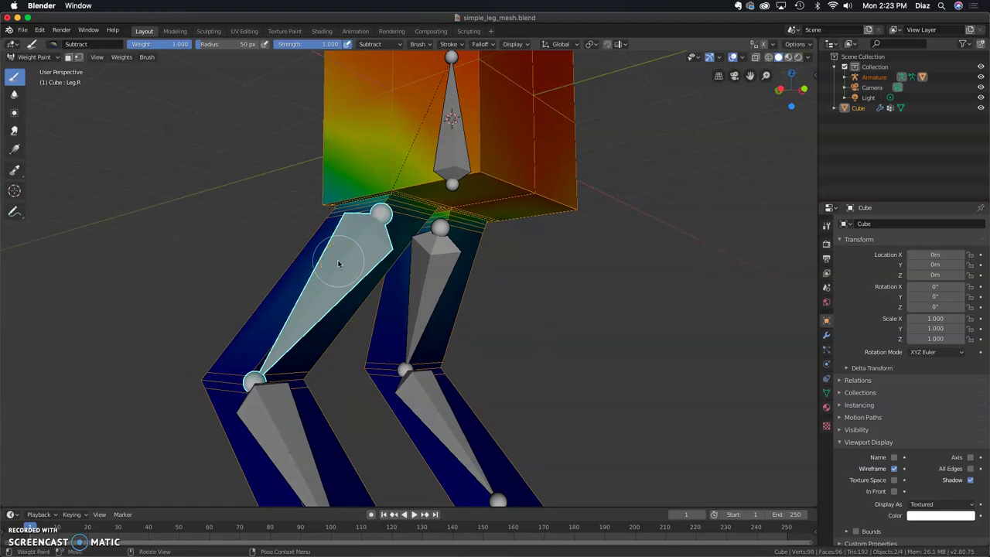
left_click(337, 263, "ctrl")
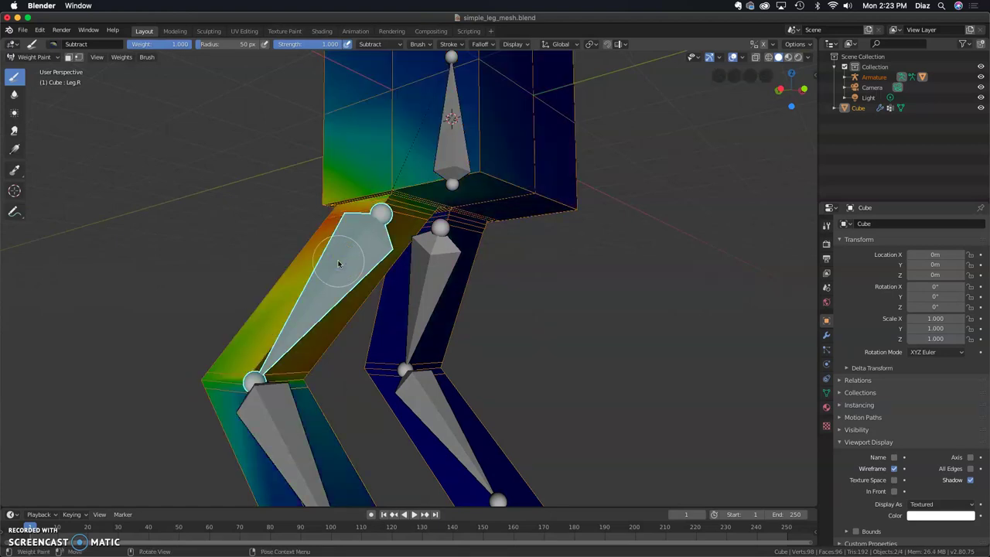
scroll(338, 264, "down", 3)
middle_click_drag(407, 255, 371, 247)
scroll(359, 220, "up", 3)
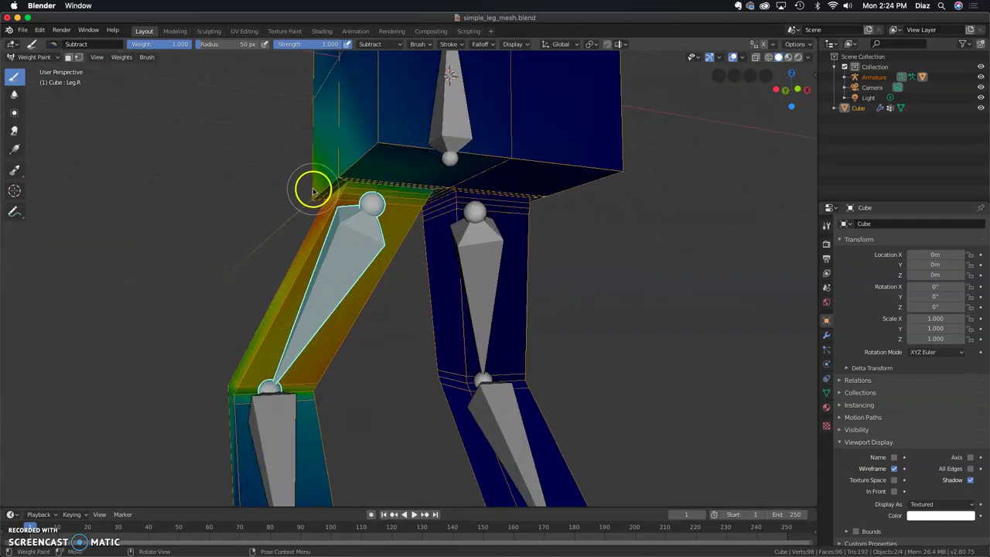
scroll(311, 188, "up", 1)
middle_click_drag(310, 188, 379, 198)
scroll(395, 204, "down", 3)
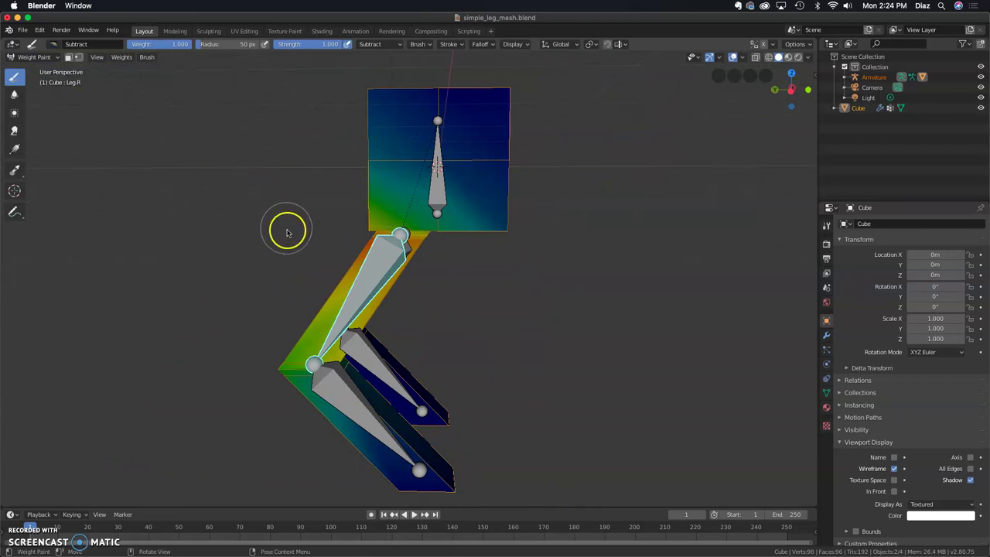
key("r")
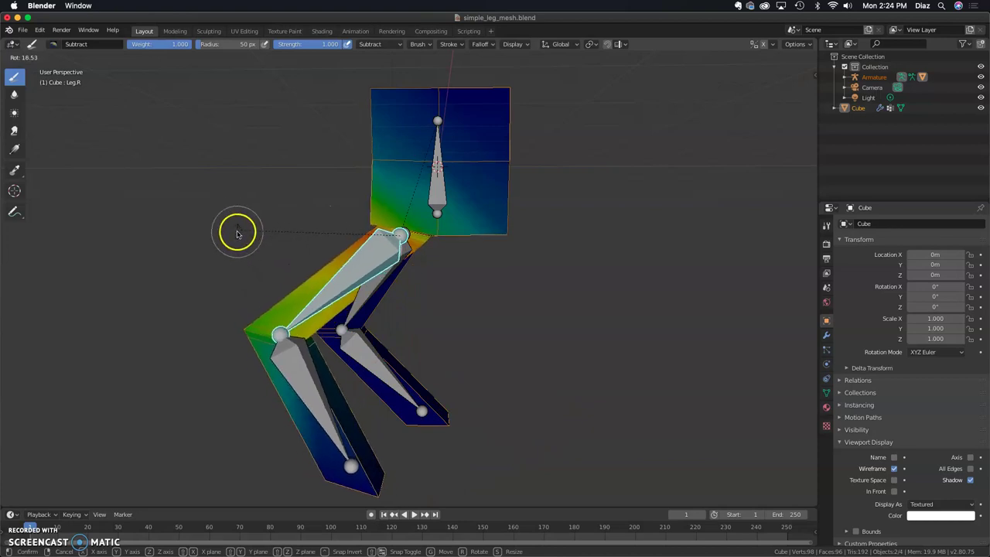
right_click(266, 236)
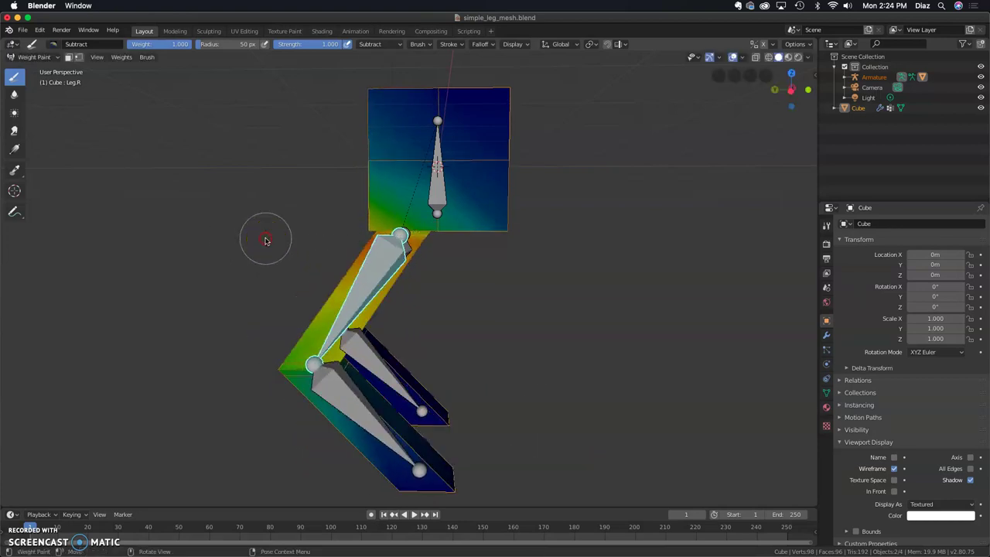
- Subtract Leg.R weight from the upper body and near the body bone's tip
scroll(367, 172, "up", 3)
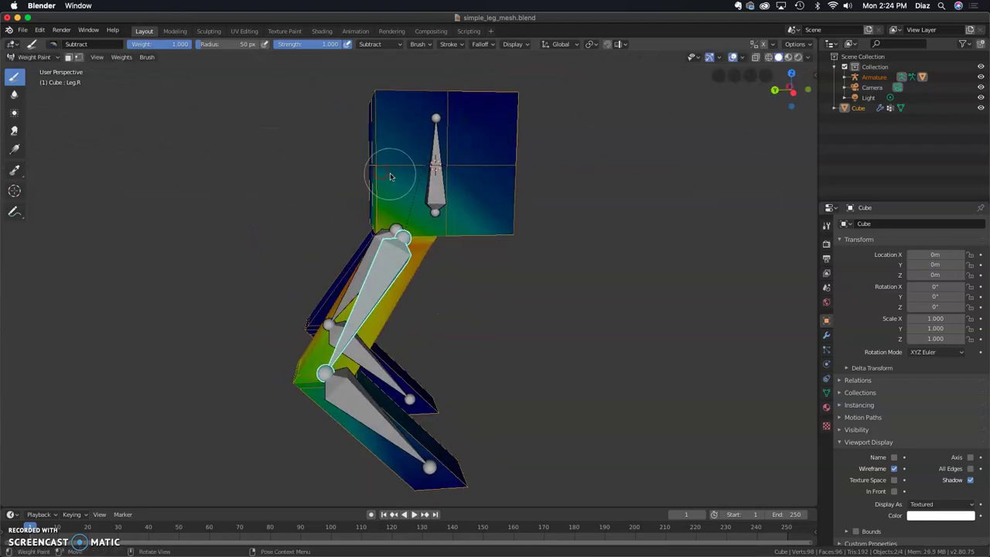
scroll(389, 173, "up", 3)
middle_click_drag(391, 176, 389, 116)
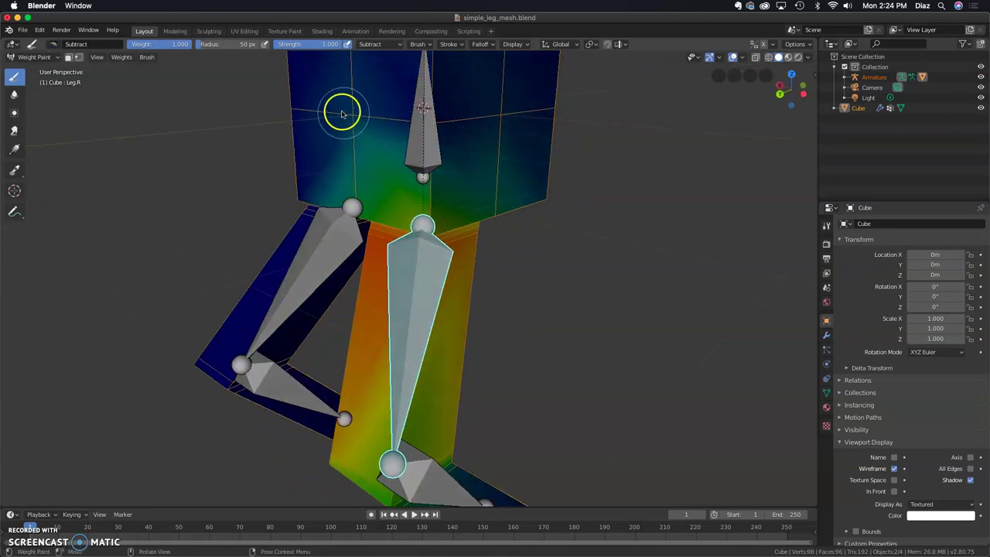
left_click_drag(341, 113, 369, 118)
scroll(352, 116, "down", 5)
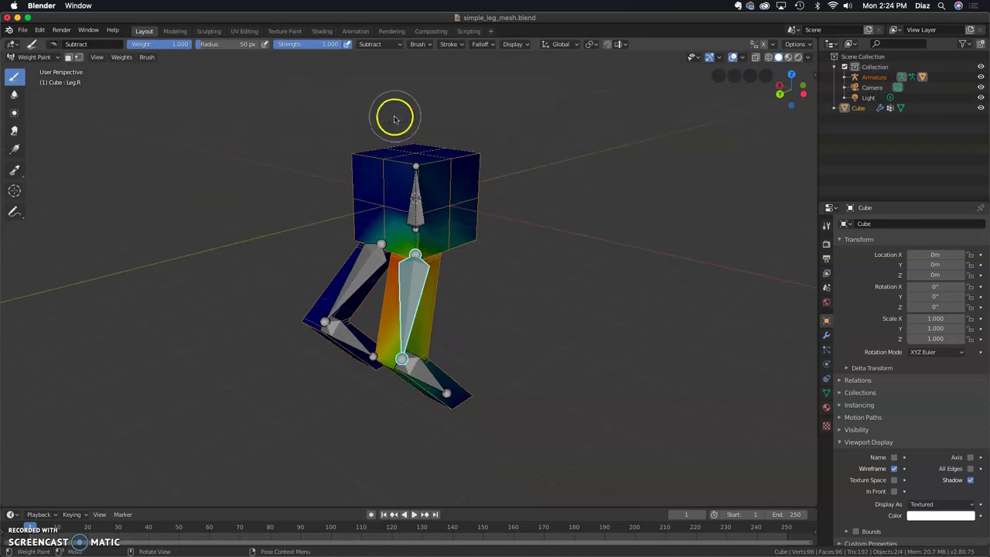
middle_click_drag(413, 139, 425, 208)
mouse_move(425, 208)
left_mouse_down()
mouse_move(409, 130)
mouse_move(382, 128)
mouse_move(513, 124)
mouse_move(462, 187)
left_mouse_up()
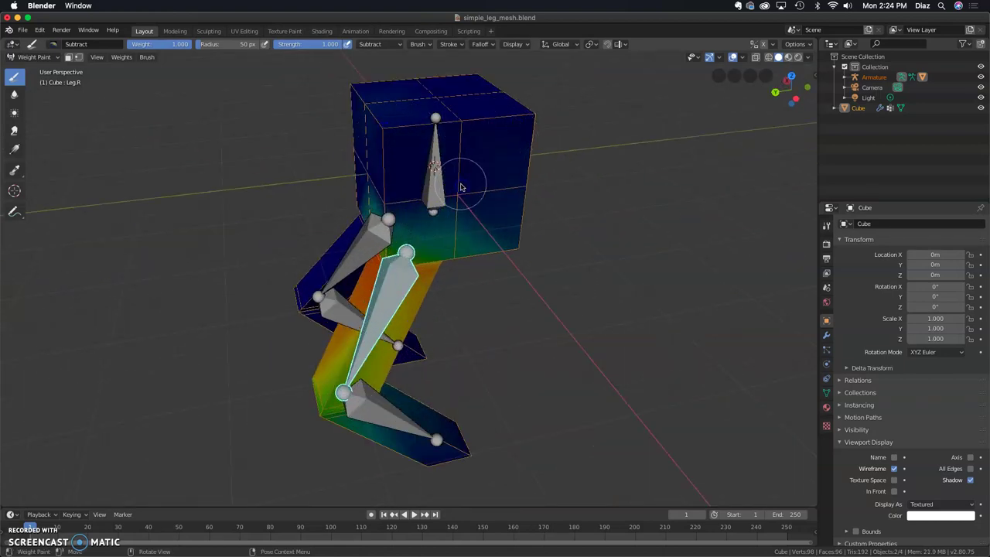
scroll(482, 280, "up", 3)
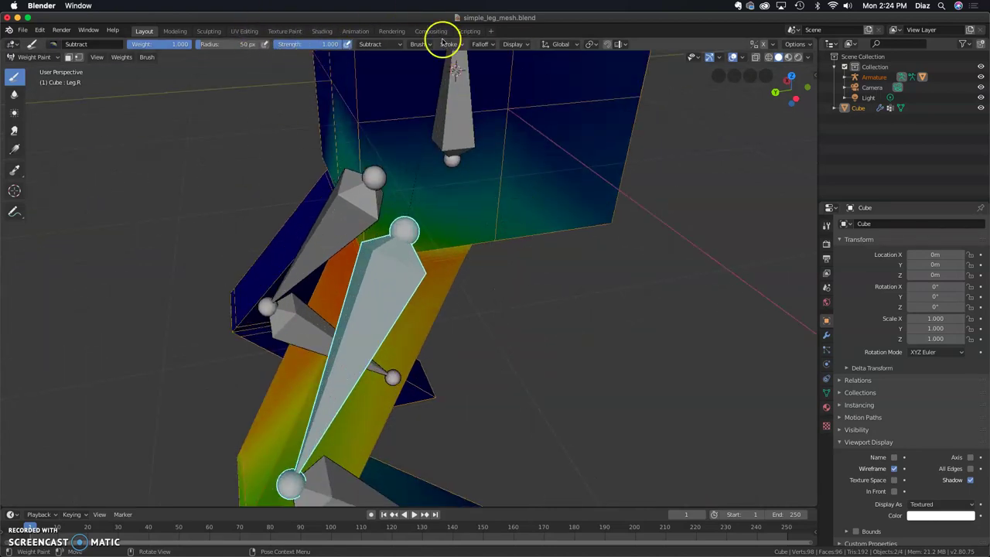
scroll(464, 96, "down", 2)
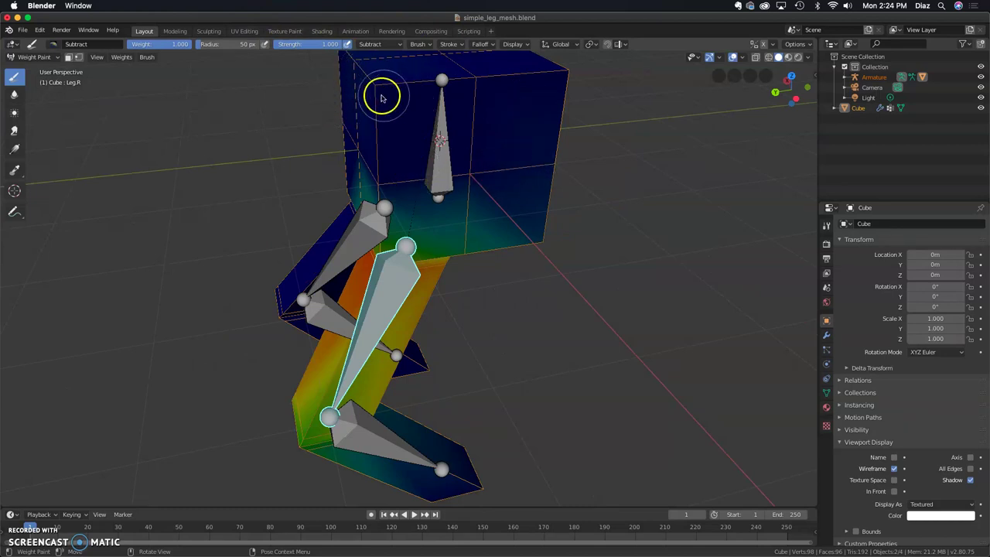
- Shrink the brush radius and remove thigh weight from the body above the hip
left_click(200, 45)
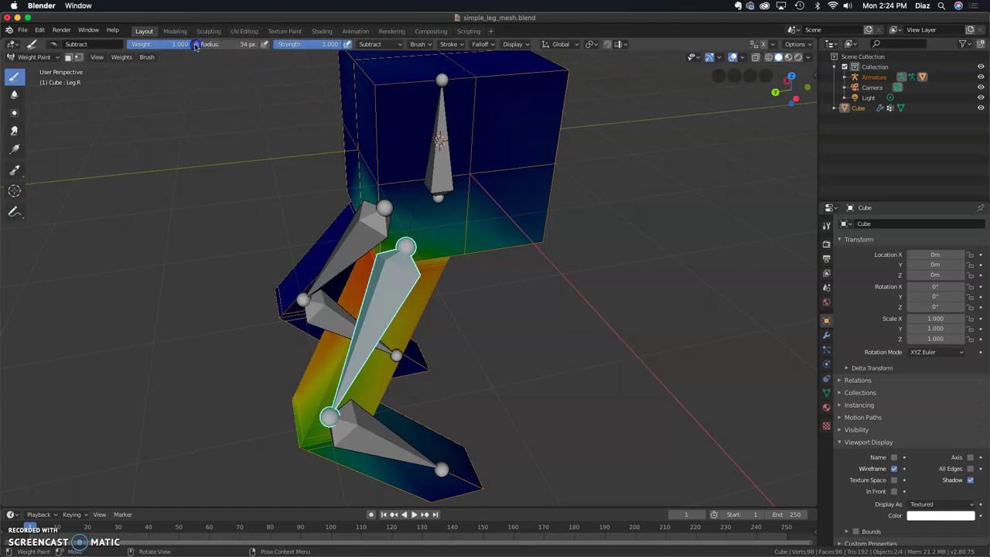
left_click(199, 44)
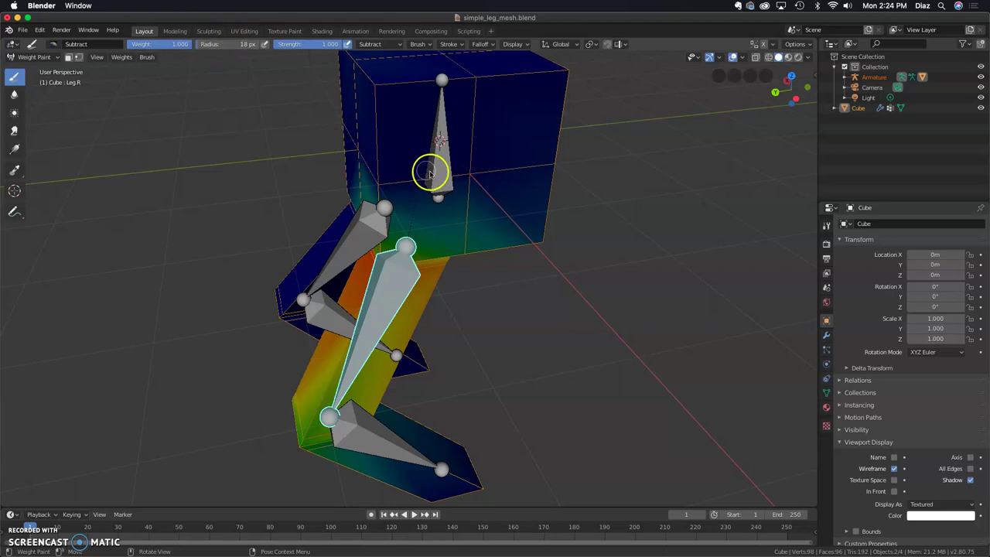
scroll(579, 261, "up", 4)
mouse_move(579, 260)
middle_mouse_down()
mouse_move(573, 237)
mouse_move(585, 181)
mouse_move(697, 181)
middle_mouse_up()
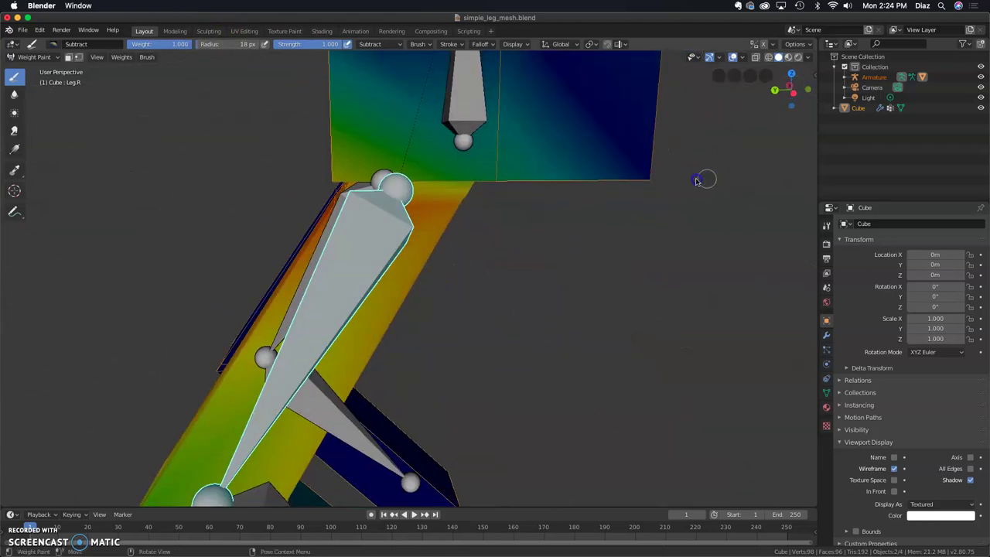
left_click_drag(495, 177, 499, 179)
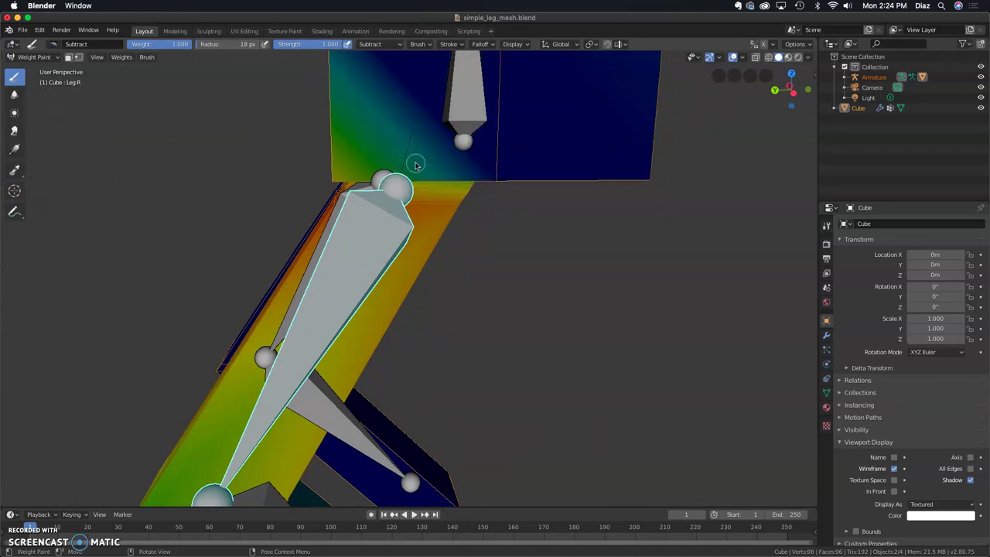
- Clear remaining weight from the body's lower-left area, upper-right corner and lower edge
scroll(415, 164, "down", 4)
middle_click_drag(409, 161, 502, 165)
left_click_drag(479, 155, 454, 146)
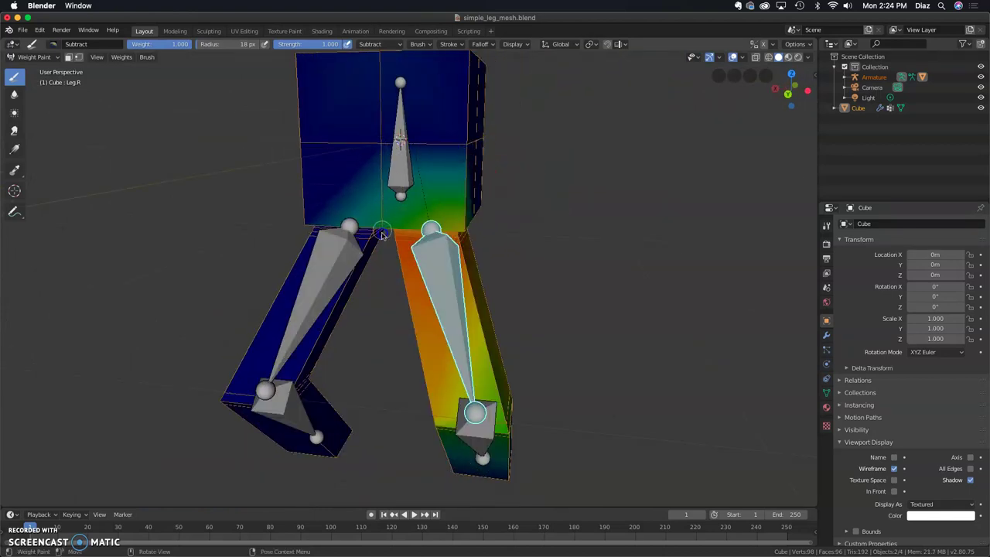
scroll(381, 234, "up", 6)
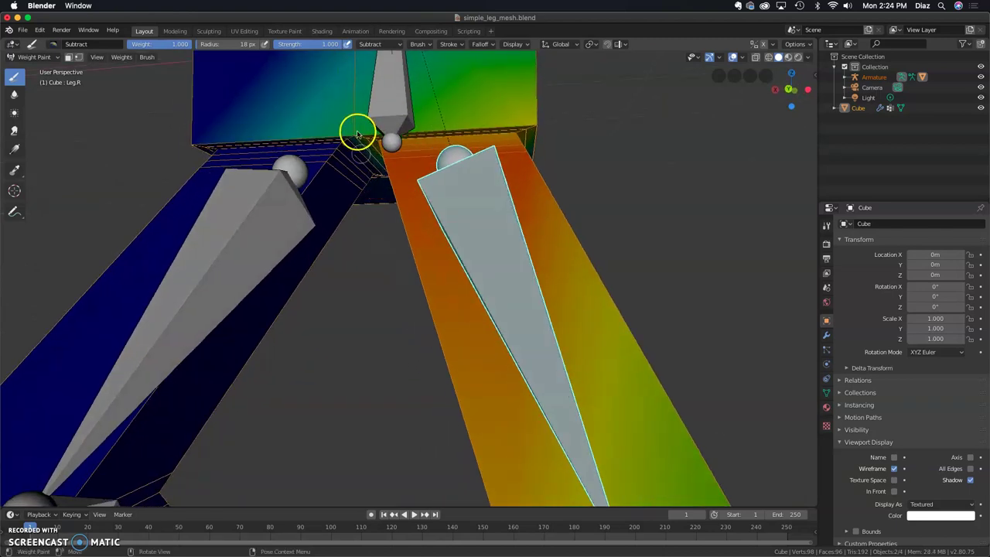
left_click_drag(357, 133, 354, 133)
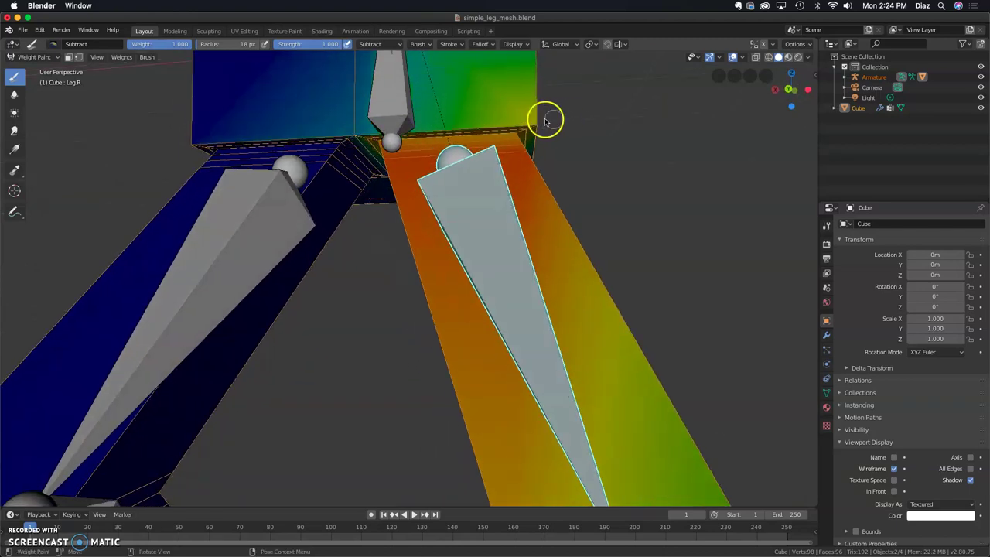
left_click_drag(535, 122, 534, 124)
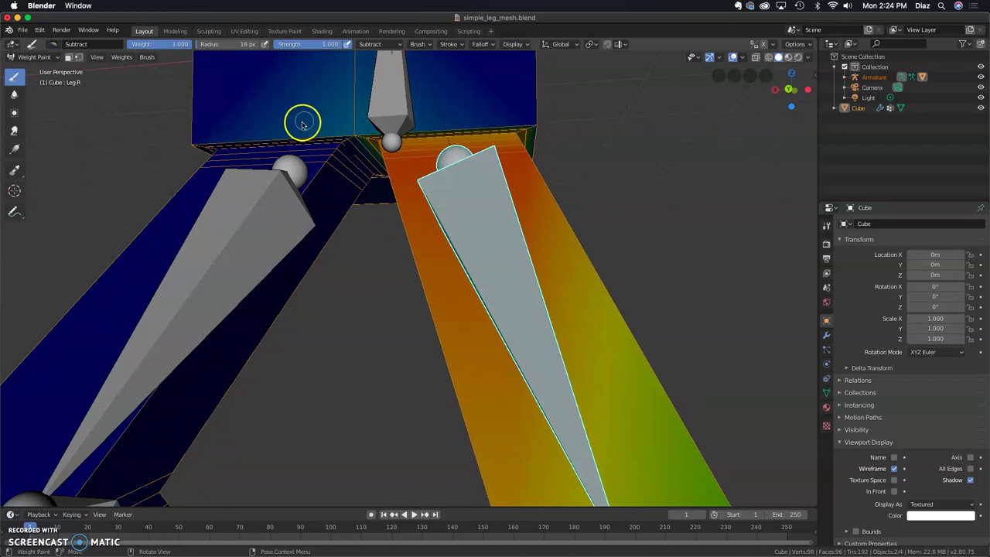
left_click_drag(349, 126, 355, 133)
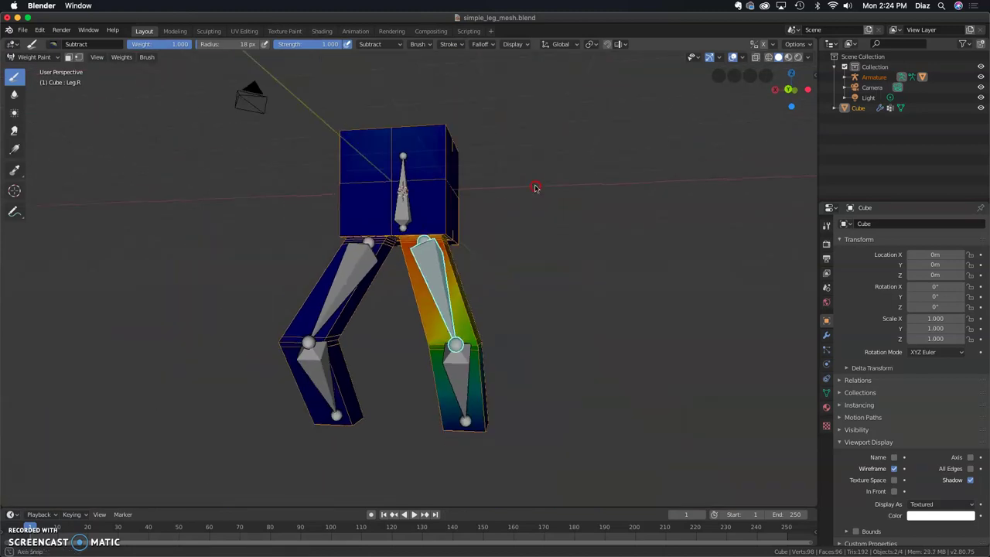
middle_click_drag(433, 255, 464, 250)
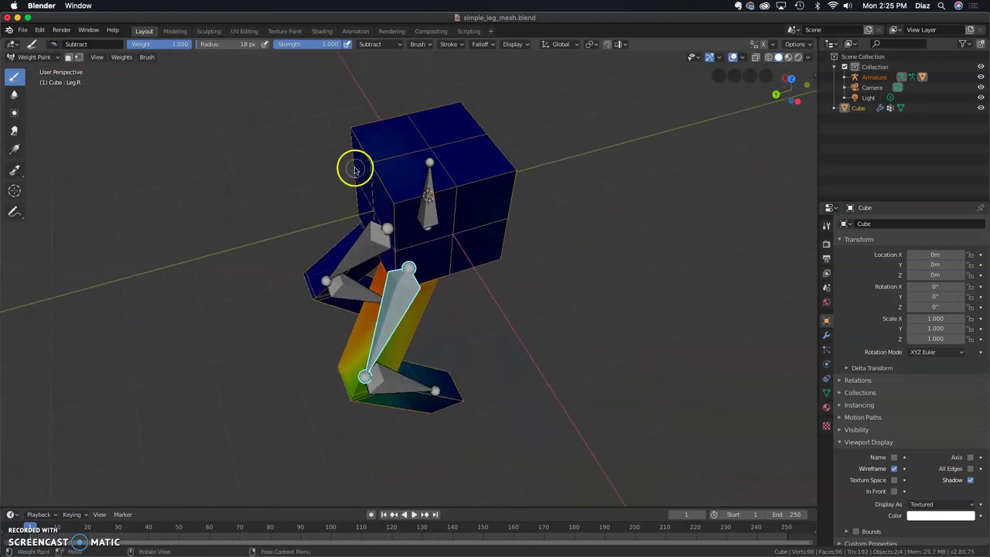
middle_click_drag(533, 223, 510, 178)
- Test-rotate the Leg.R thigh from several angles, cancelling each rotation
key("r")
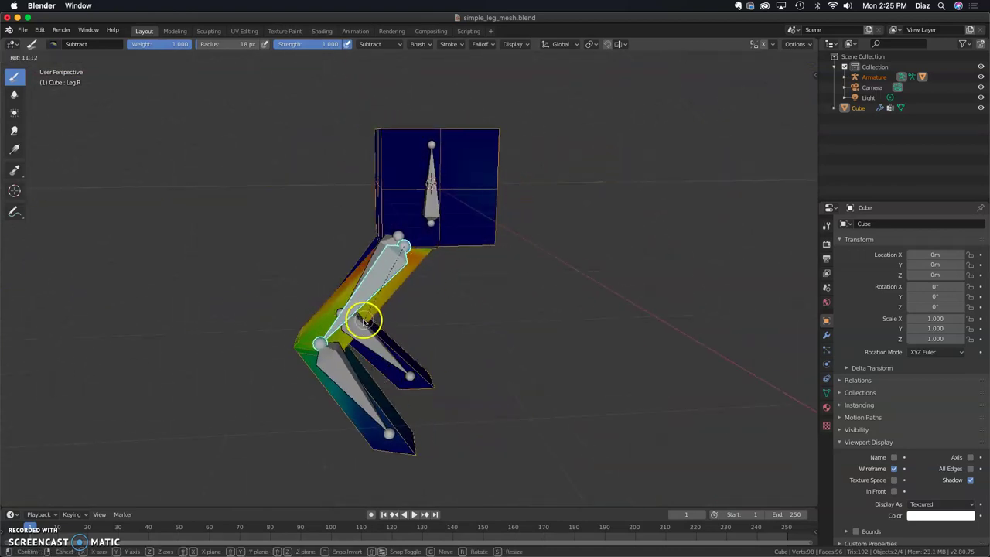
key("Escape")
middle_click_drag(569, 252, 452, 329)
middle_click_drag(382, 310, 505, 305)
key("r")
right_click(437, 309)
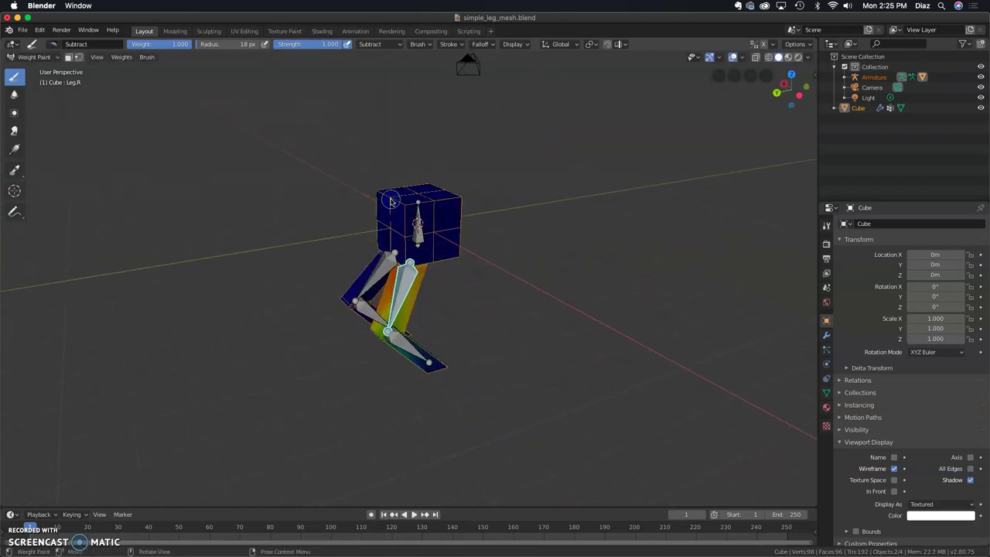
middle_click_drag(420, 242, 471, 252)
scroll(468, 256, "up", 5)
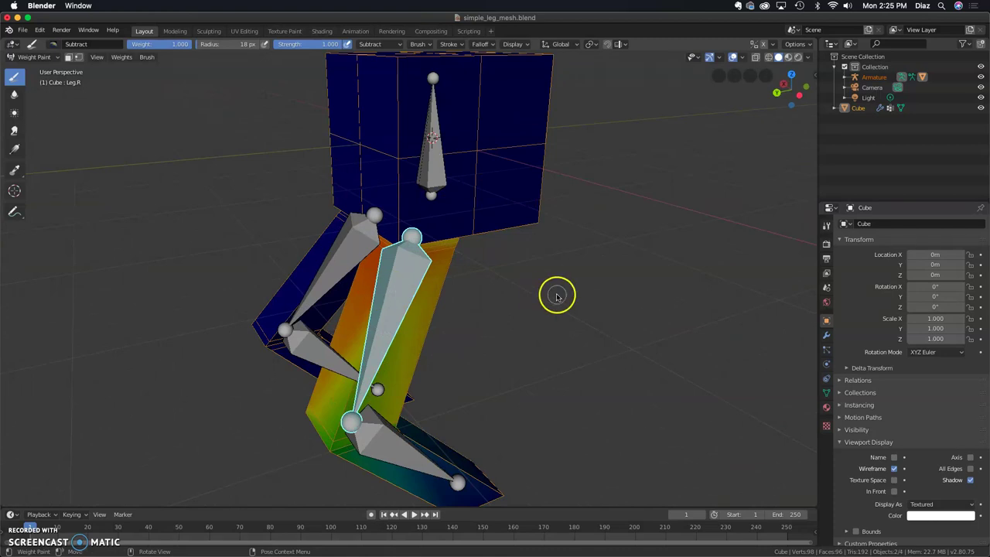
middle_click_drag(557, 296, 508, 267)
key("r")
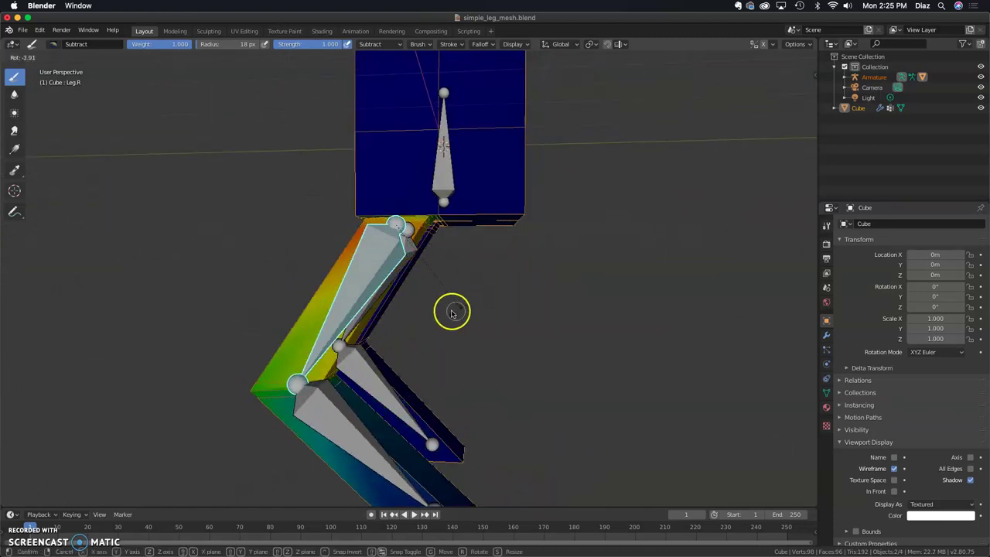
right_click(483, 277)
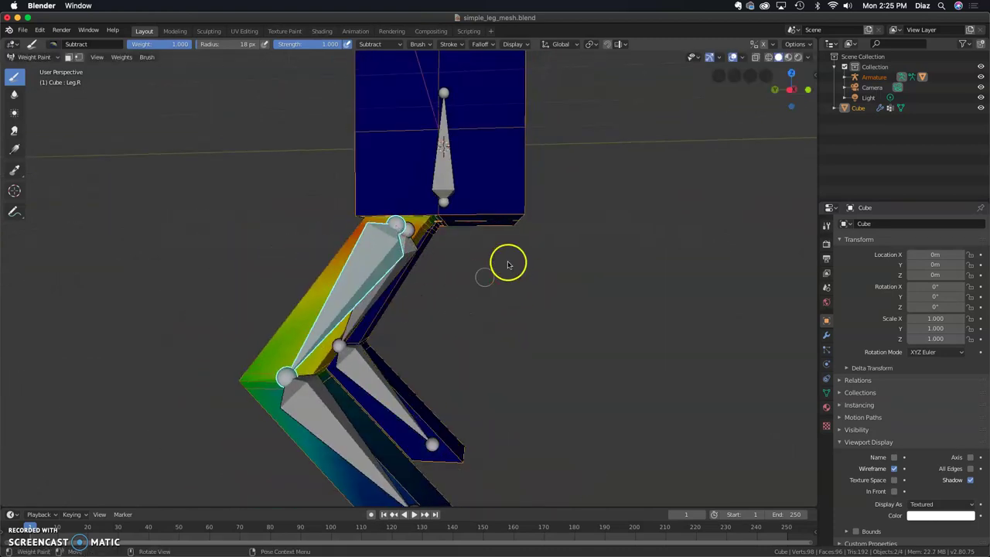
- Bend the thigh and confirm it, checking that the body box stays undeformed
middle_click_drag(508, 265, 394, 309)
scroll(461, 267, "down", 5)
key("r")
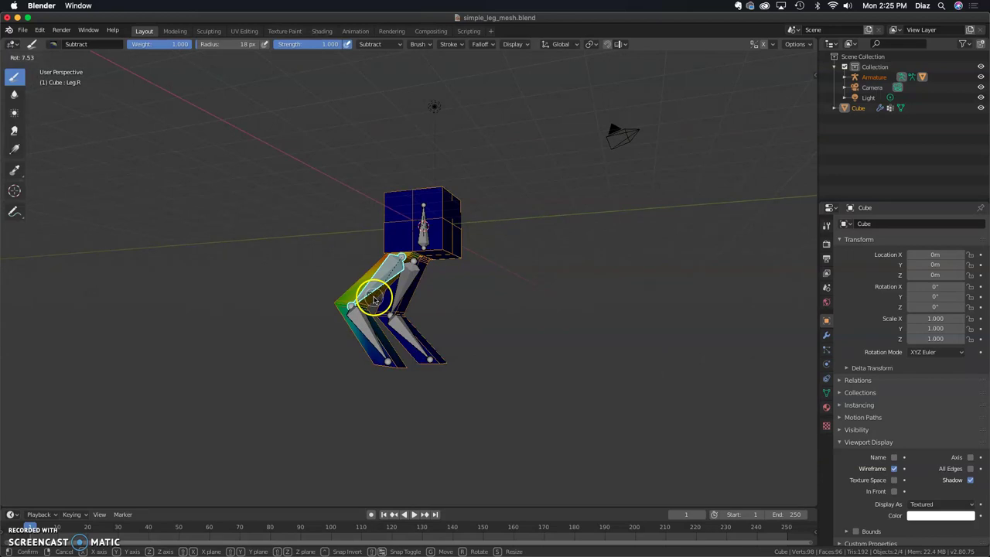
left_click(375, 298)
scroll(439, 288, "up", 6)
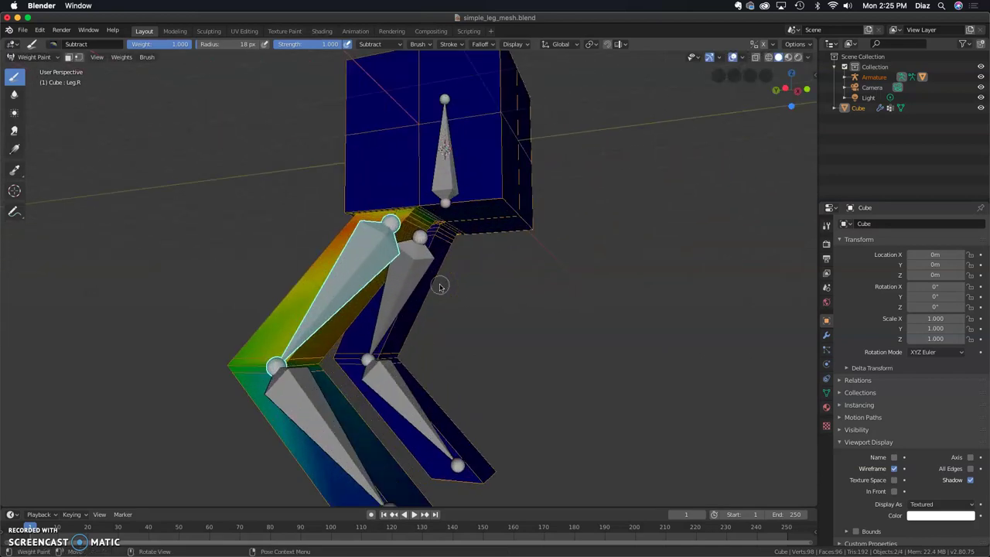
middle_click_drag(440, 283, 337, 300)
scroll(339, 299, "down", 5)
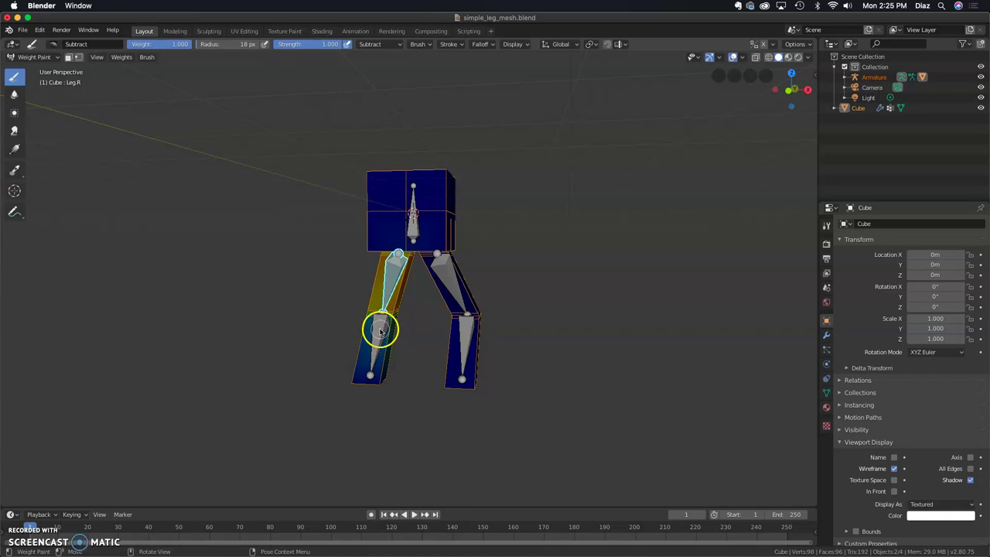
right_click(380, 331)
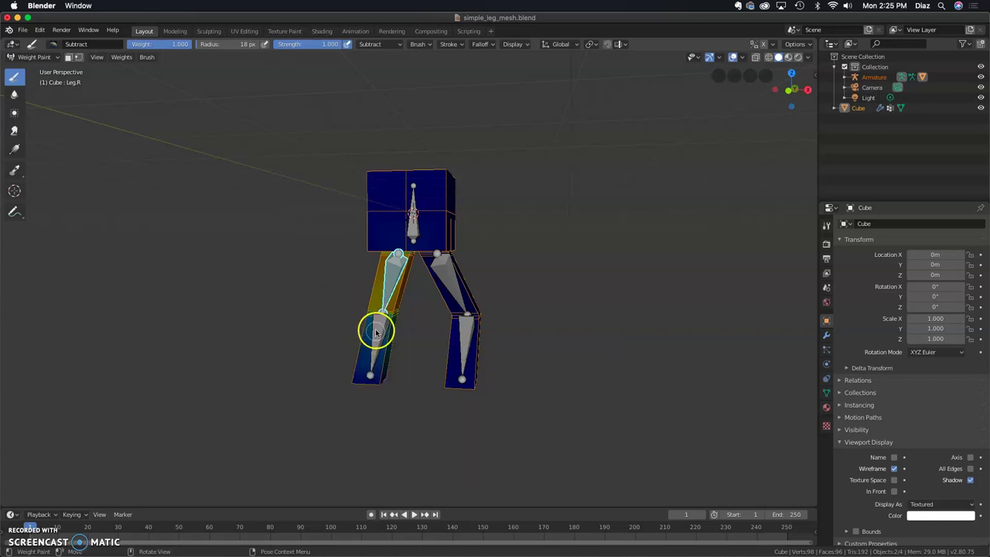
- Select shin.R to display its weights on the lower right leg
left_click(376, 332, "ctrl")
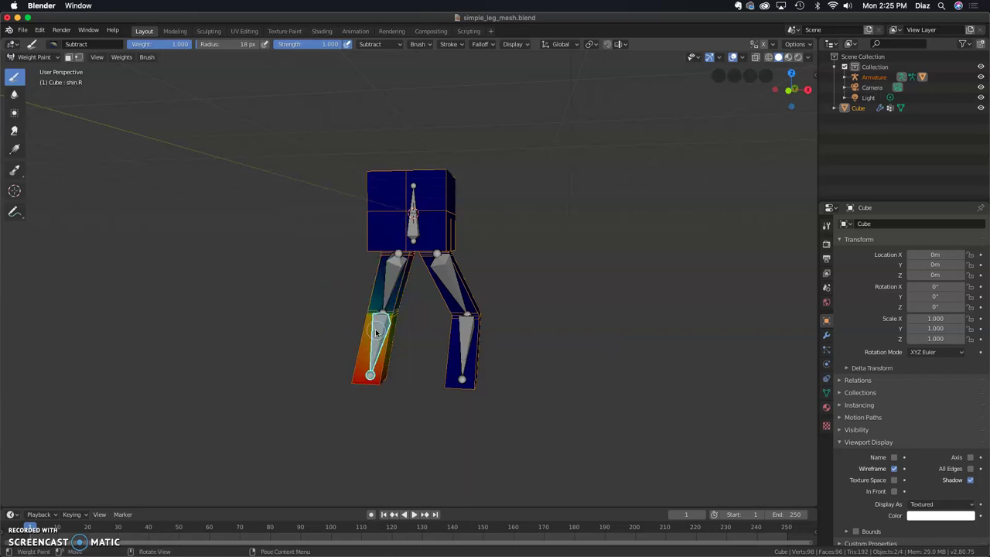
scroll(375, 331, "up", 2)
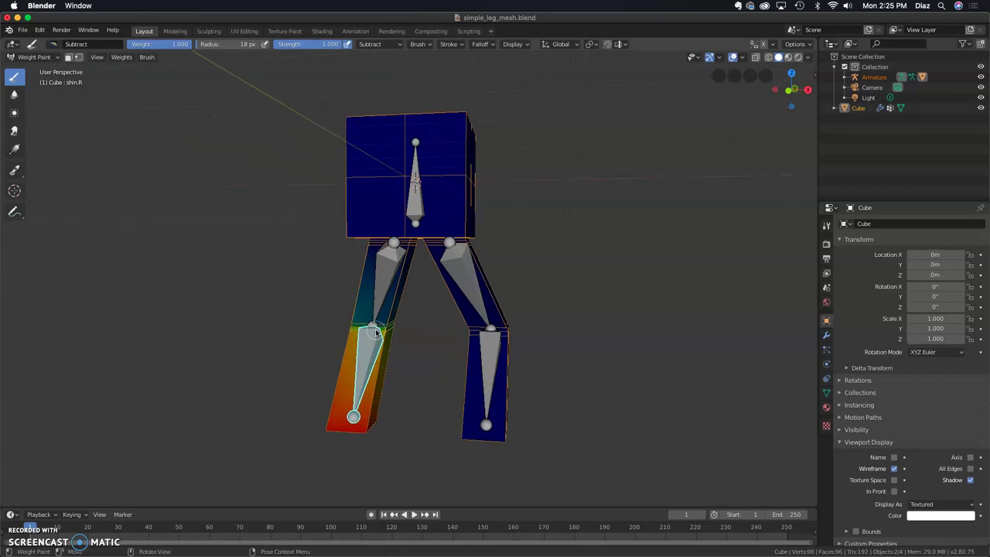
mouse_move(376, 332)
left_mouse_down()
mouse_move(108, 117)
mouse_move(362, 291)
left_mouse_up()
scroll(412, 302, "down", 2)
mouse_move(412, 302)
middle_mouse_down()
mouse_move(490, 294)
mouse_move(411, 300)
middle_mouse_up()
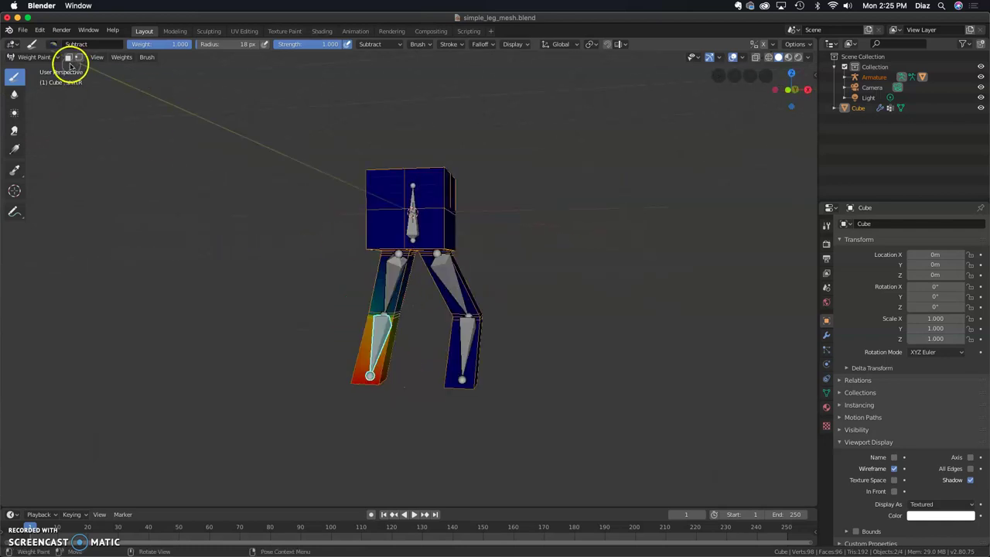
- Switch to Object Mode, clear the selection, and select only the armature
left_click(49, 58)
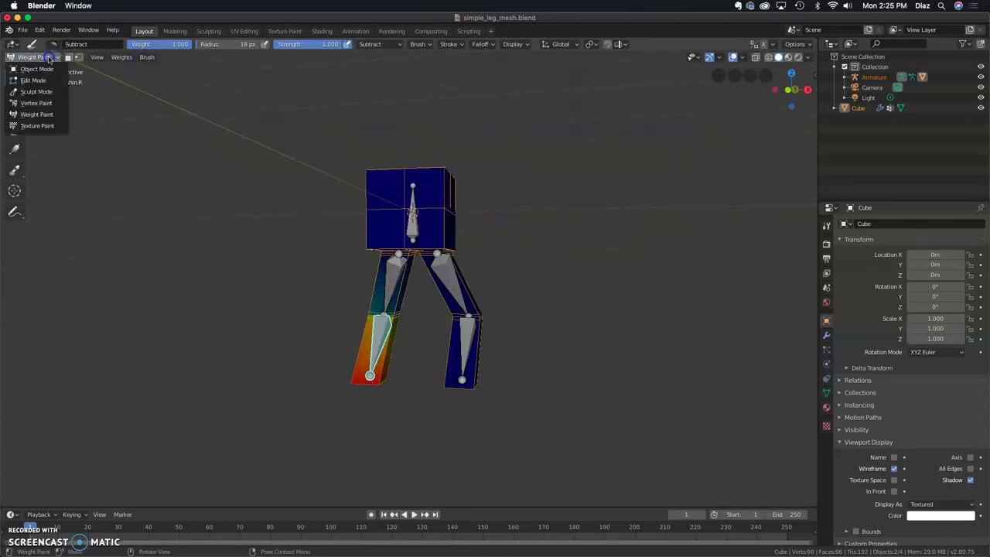
left_click(46, 69)
left_click(33, 58)
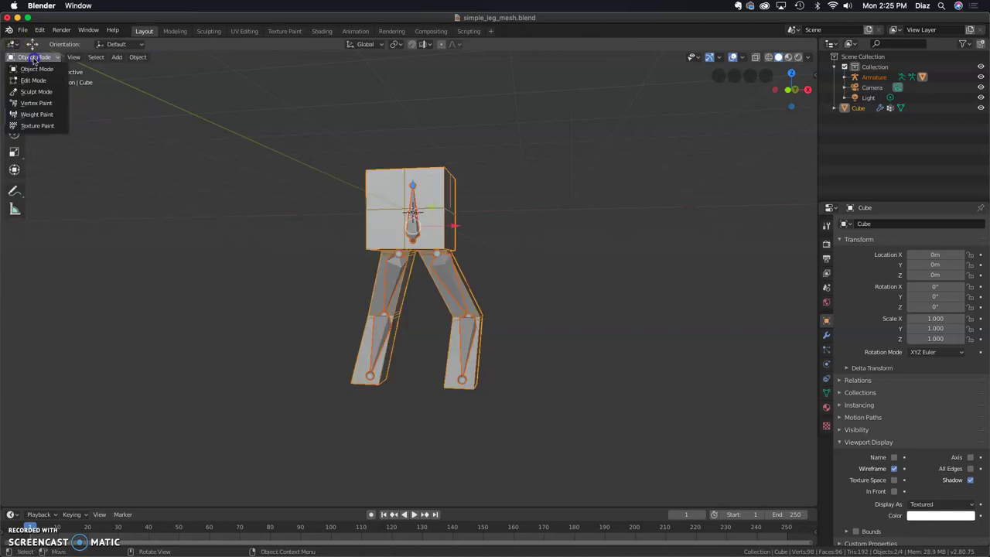
left_click(296, 237)
right_click(420, 283)
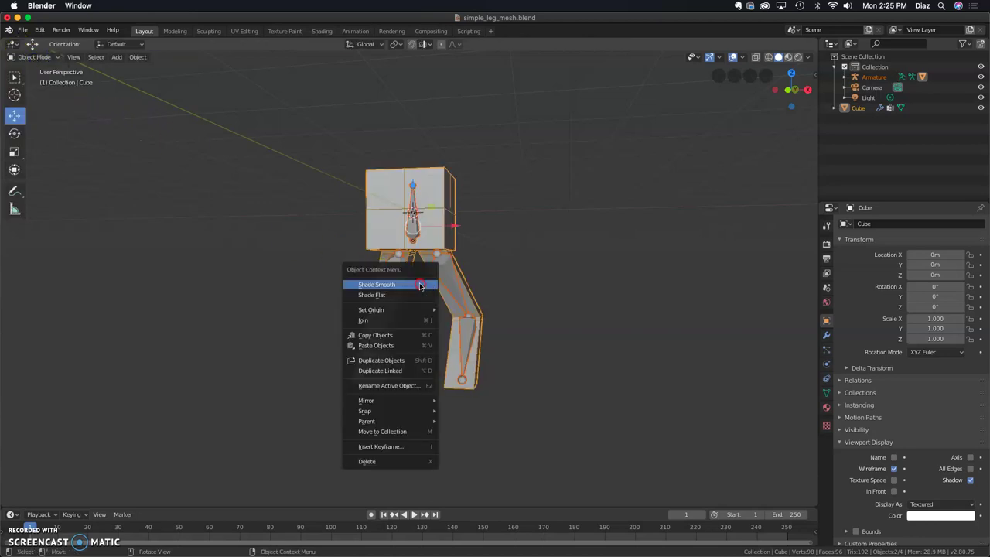
left_click(270, 152)
left_click(37, 58)
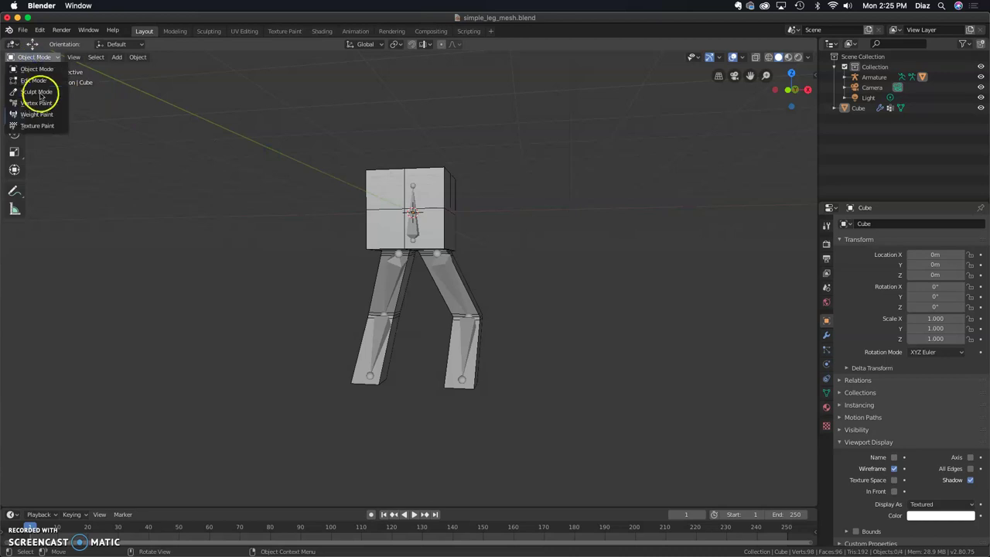
left_click(416, 223)
left_click(35, 57)
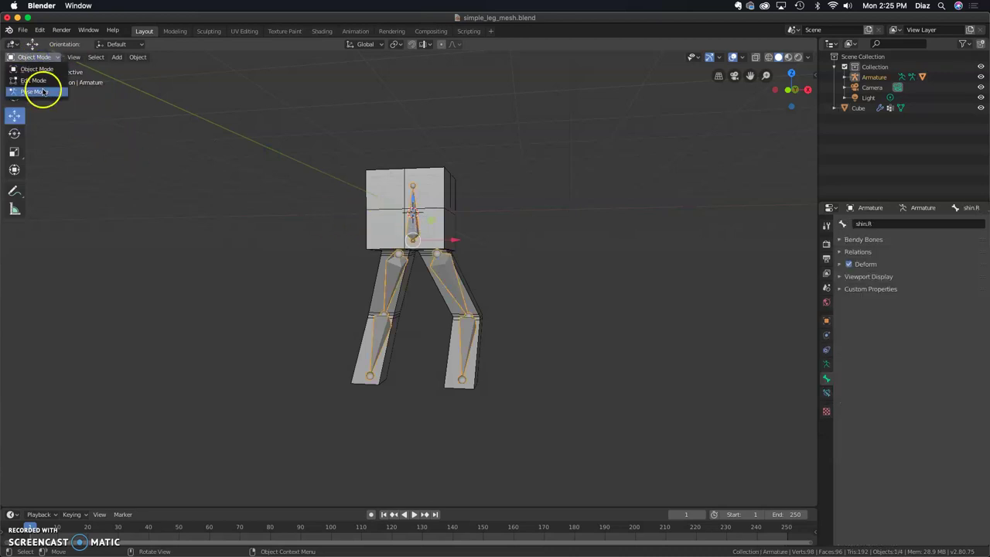
- In Pose Mode, bend shin.R 38.9° about X and rotate the Leg.R thigh
left_click(39, 92)
scroll(420, 321, "down", 3)
middle_click_drag(421, 321, 505, 320)
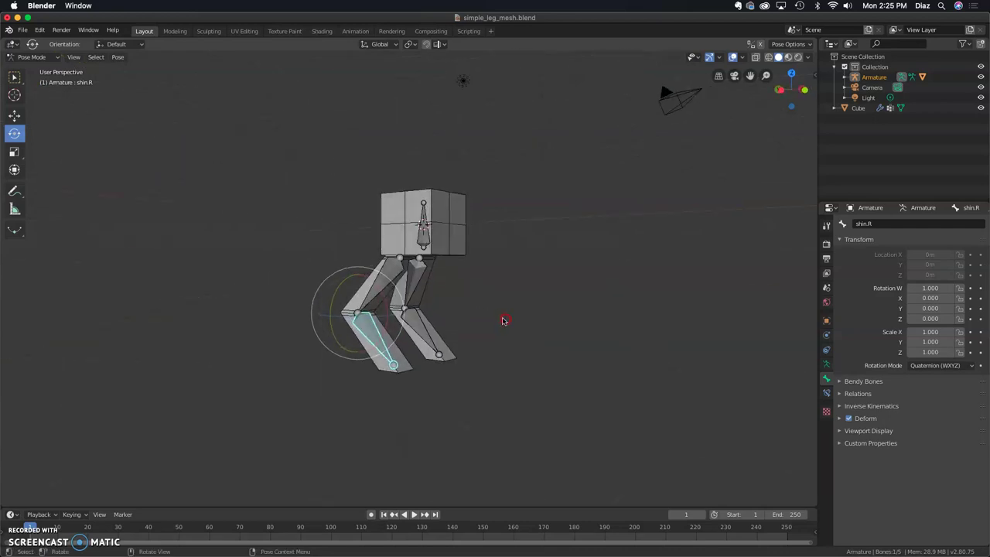
mouse_move(386, 302)
left_mouse_down()
mouse_move(380, 287)
mouse_move(386, 327)
mouse_move(384, 284)
left_mouse_up()
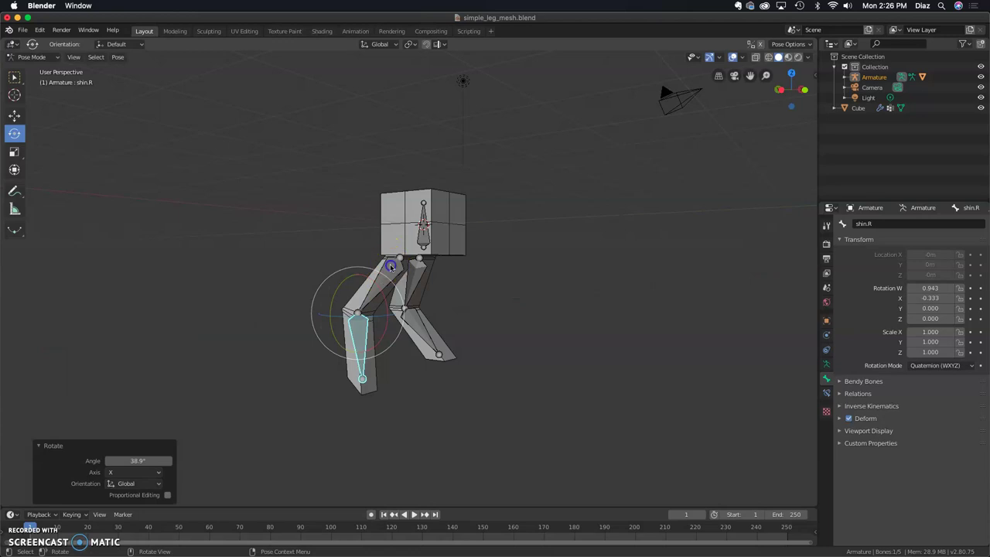
left_click(390, 266)
mouse_move(433, 256)
left_mouse_down()
mouse_move(427, 297)
mouse_move(421, 263)
left_mouse_up()
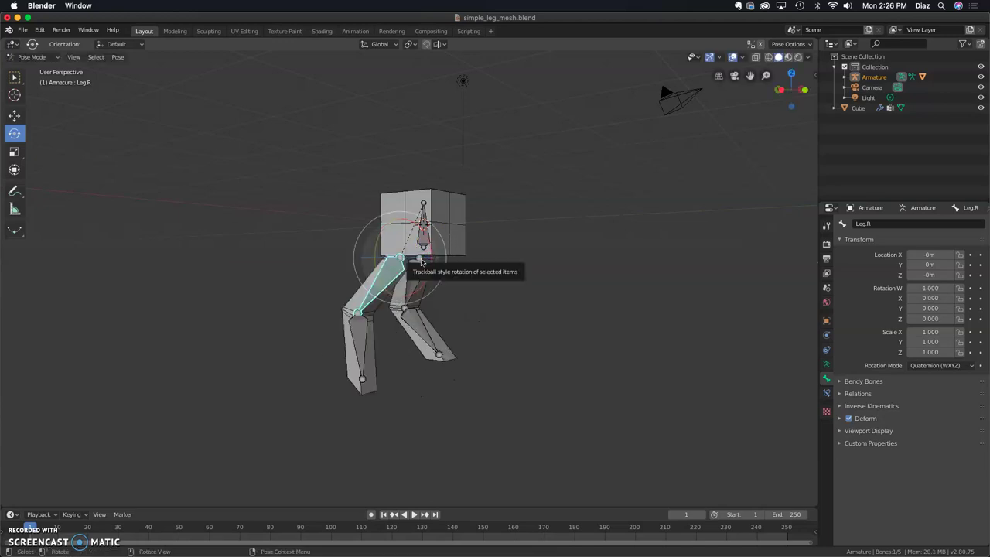
key("bracketright")
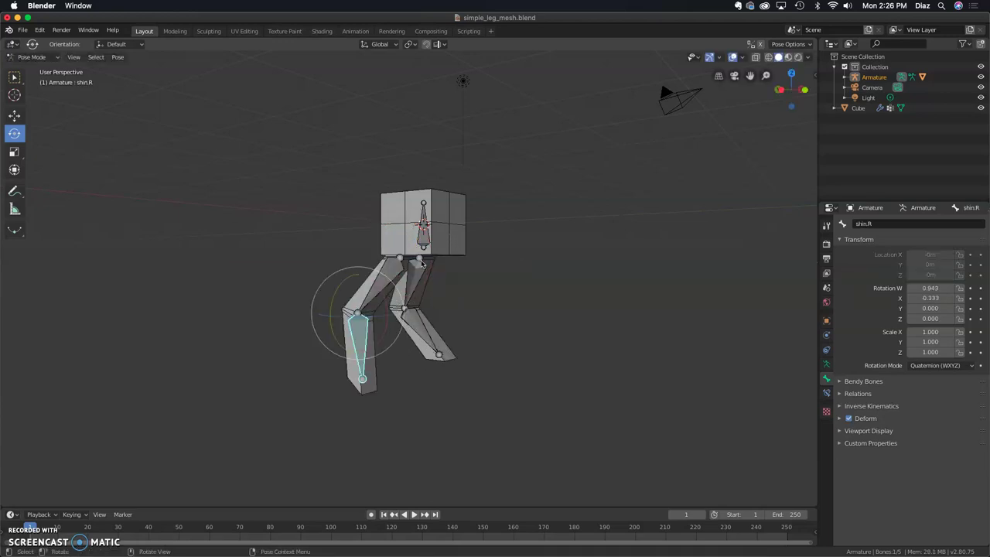